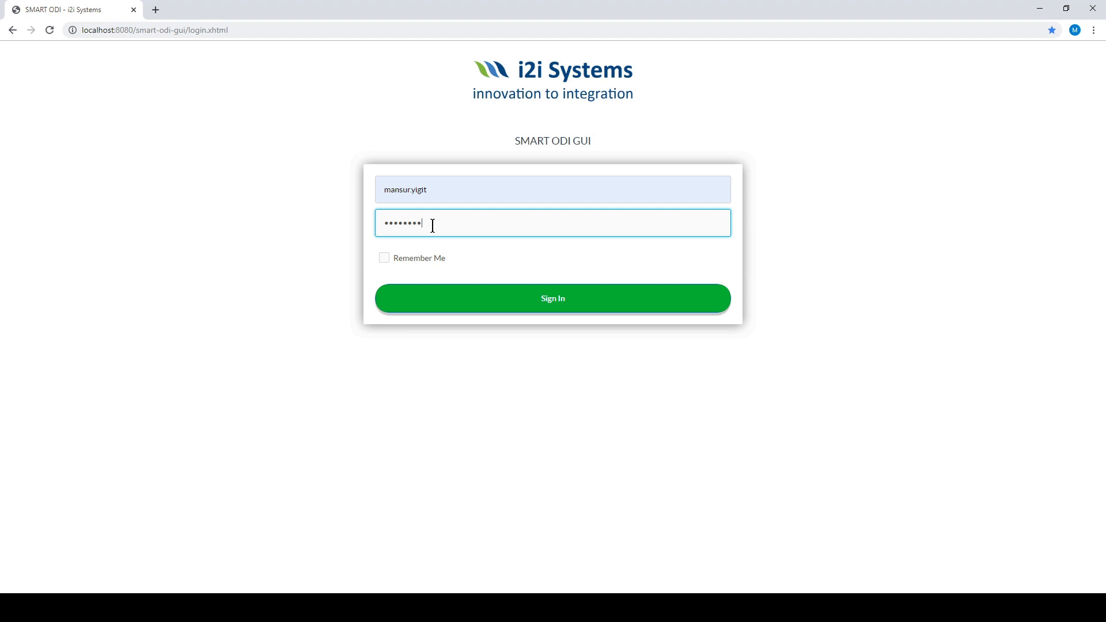
# - Sign in, go to SQL to ODI Mapping, and paste the prepared SQL script into the editor
pyautogui.press('Return')
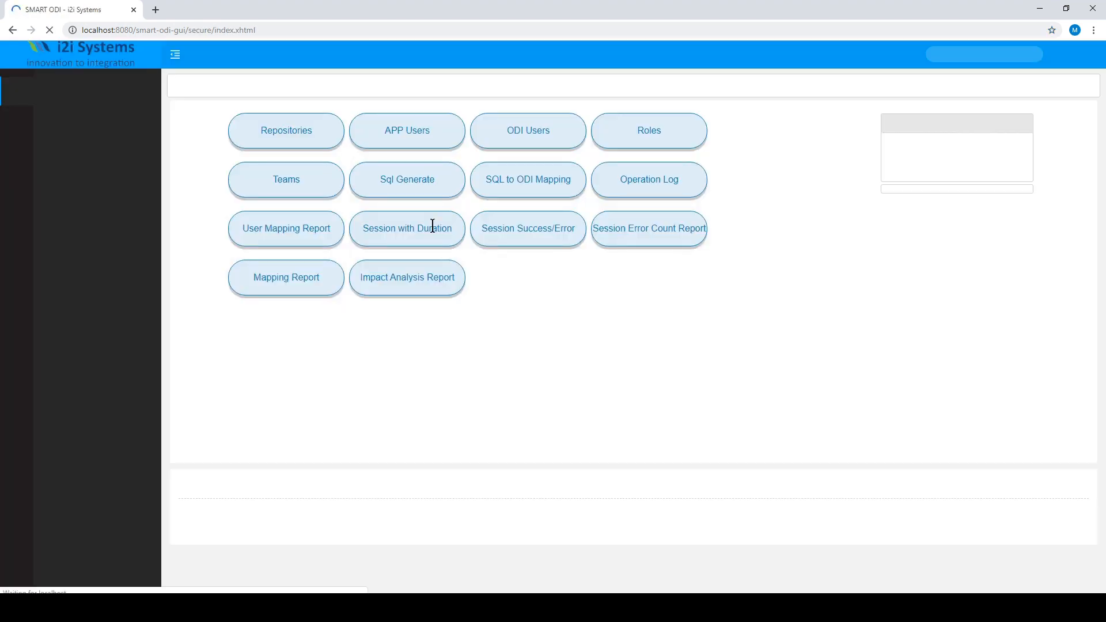
pyautogui.click(546, 191)
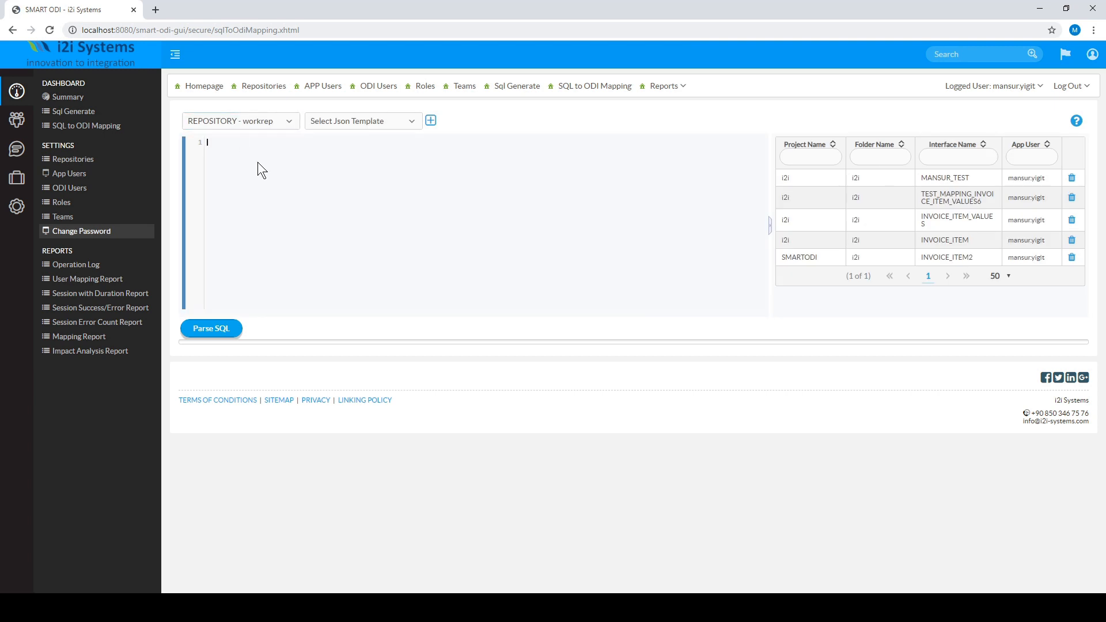
pyautogui.click(258, 161)
pyautogui.hotkey('ctrl', 'v')
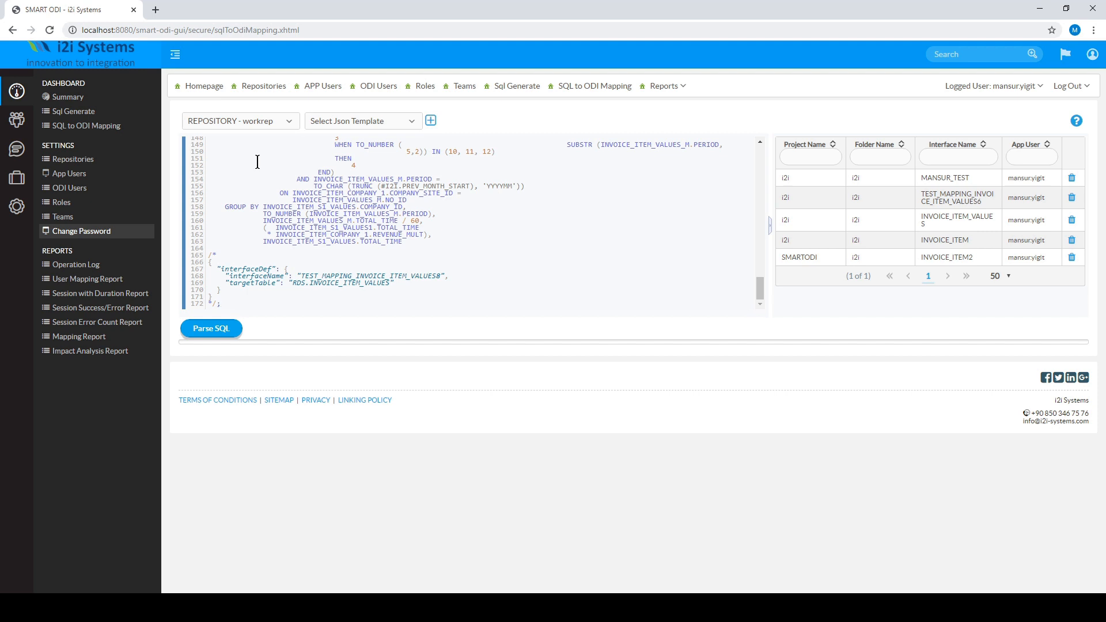
# - Review the pasted script and highlight the interfaceDef JSON block at its end
pyautogui.scroll(15, 257, 164)
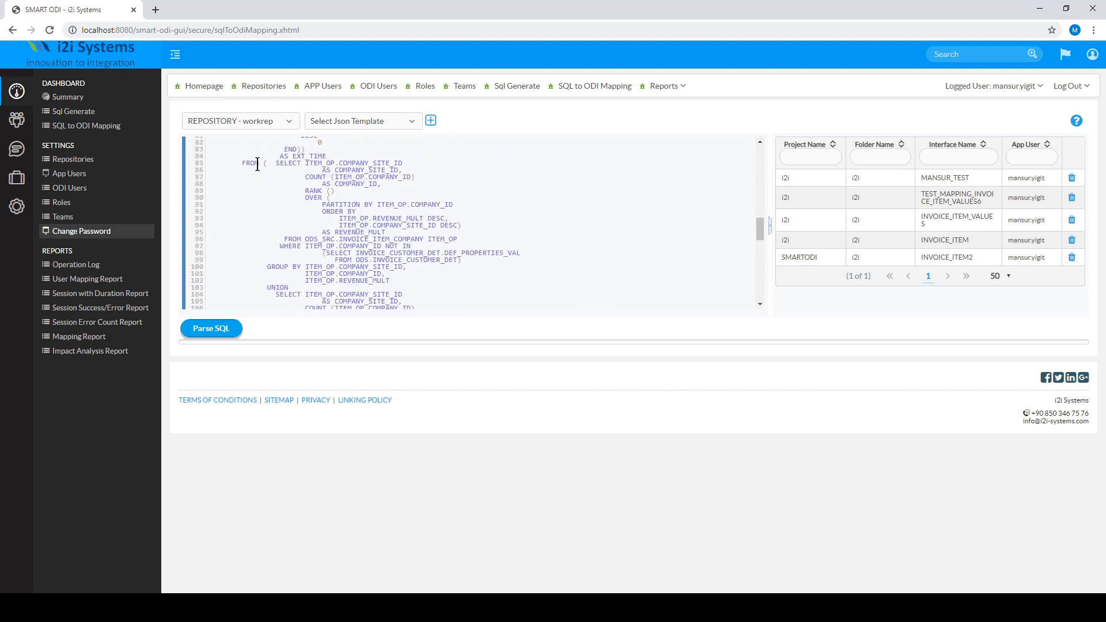
pyautogui.scroll(2, 258, 164)
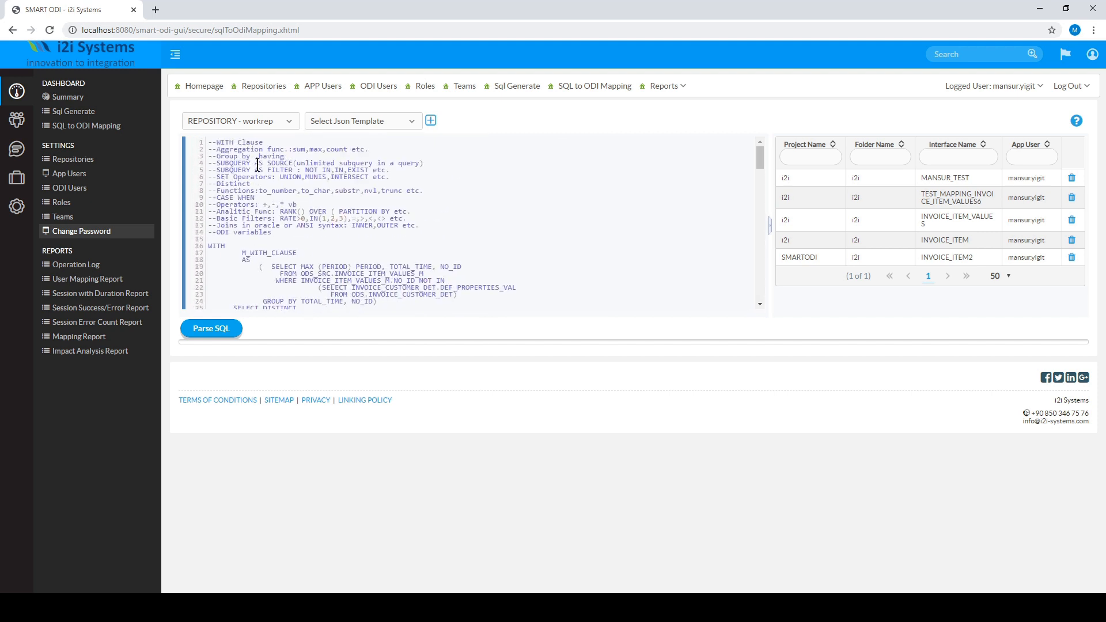
pyautogui.scroll(-2, 258, 167)
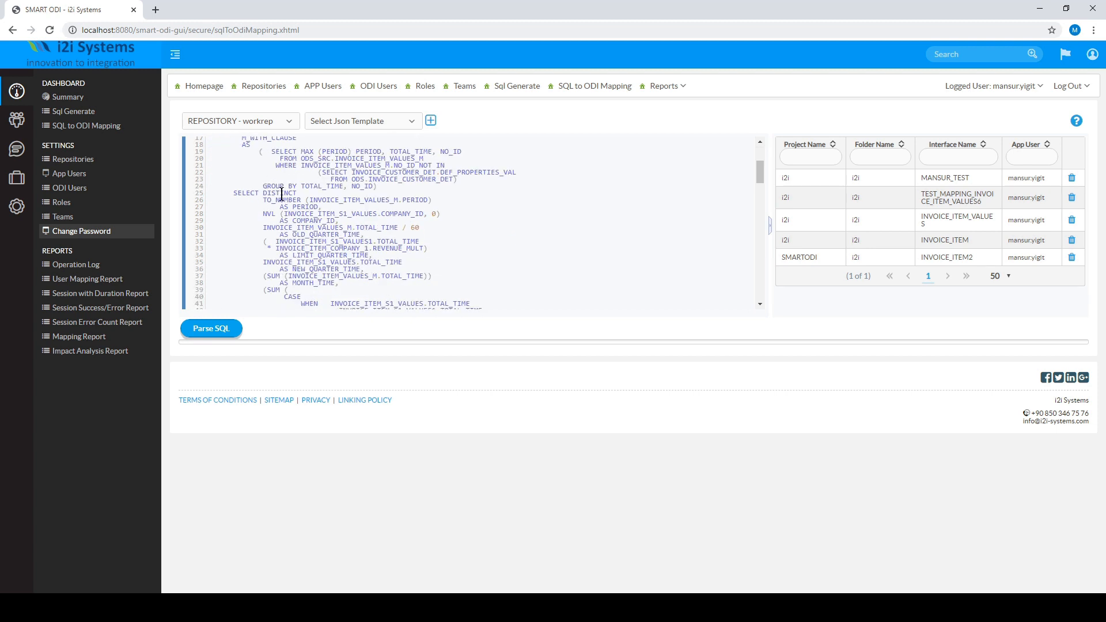
pyautogui.scroll(-2, 281, 195)
pyautogui.scroll(-13, 281, 194)
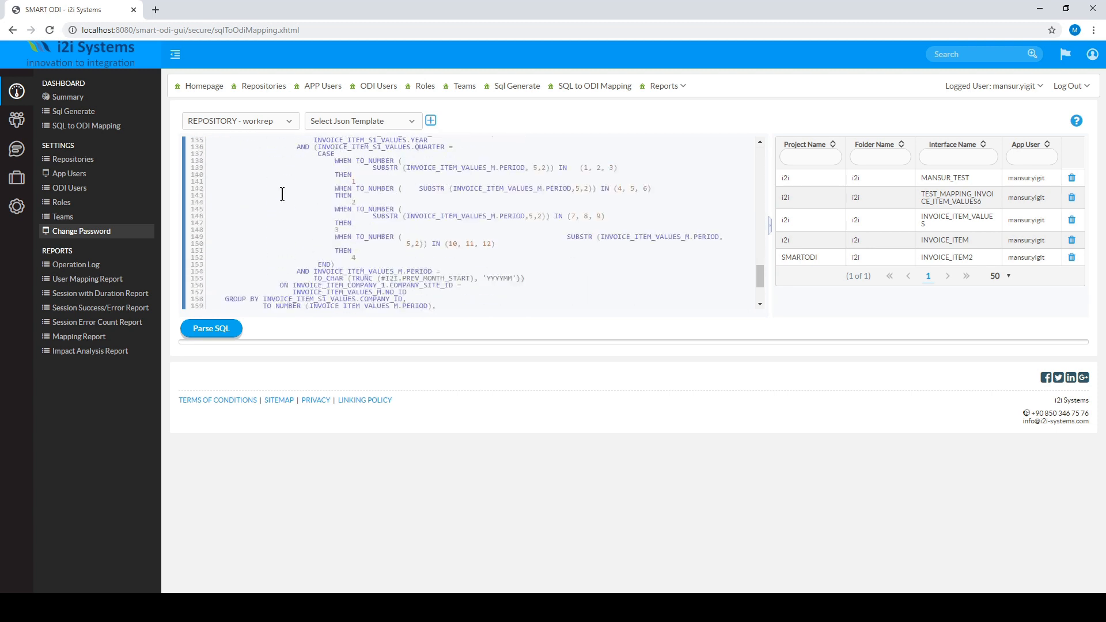
pyautogui.moveTo(233, 270); pyautogui.dragTo(425, 292)
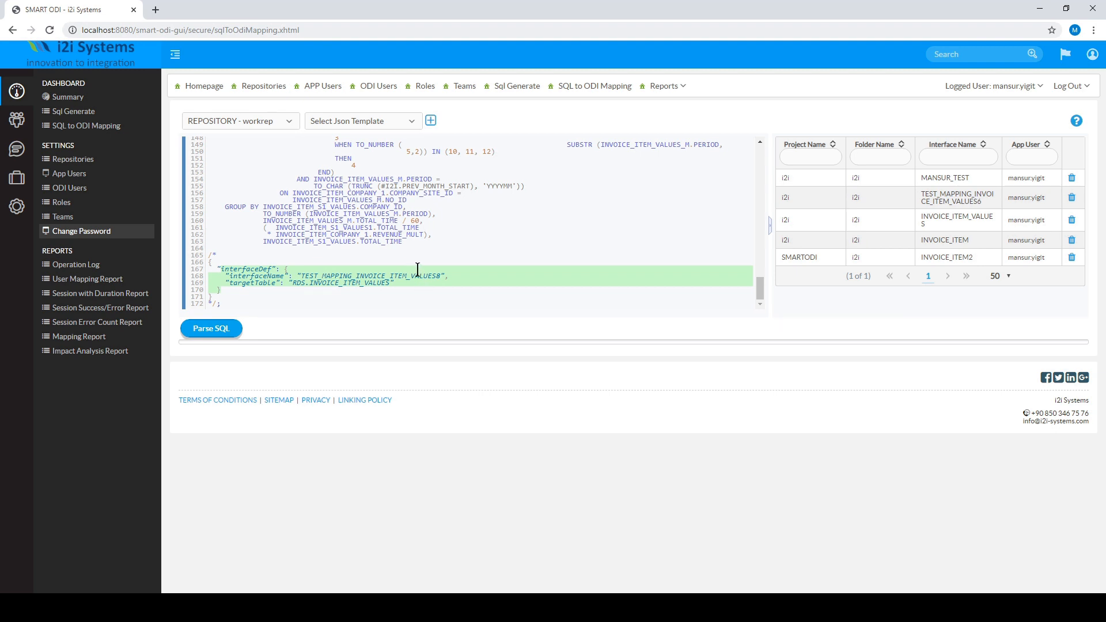
# - Apply the ODS to RDS JSON template and parse the SQL into mapping rules
pyautogui.click(413, 122)
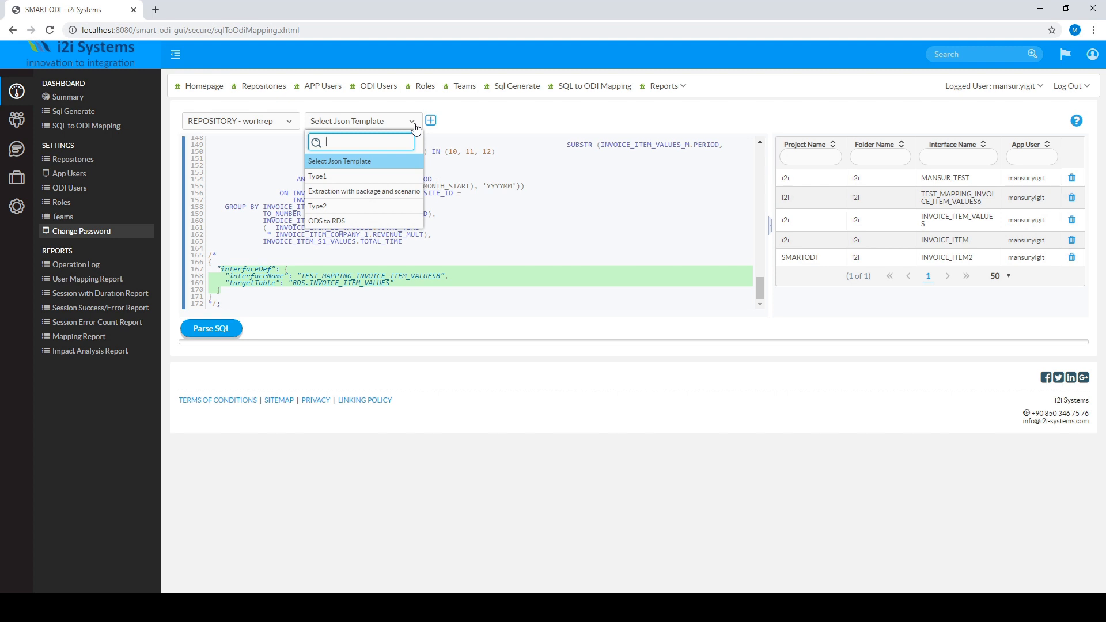
pyautogui.click(369, 220)
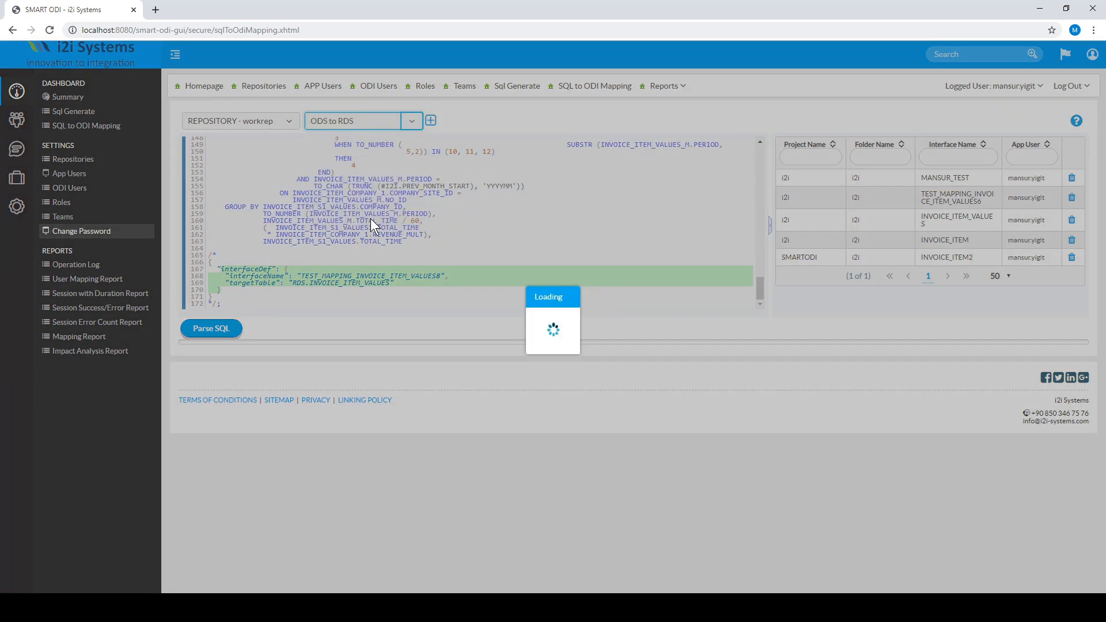
pyautogui.click(219, 330)
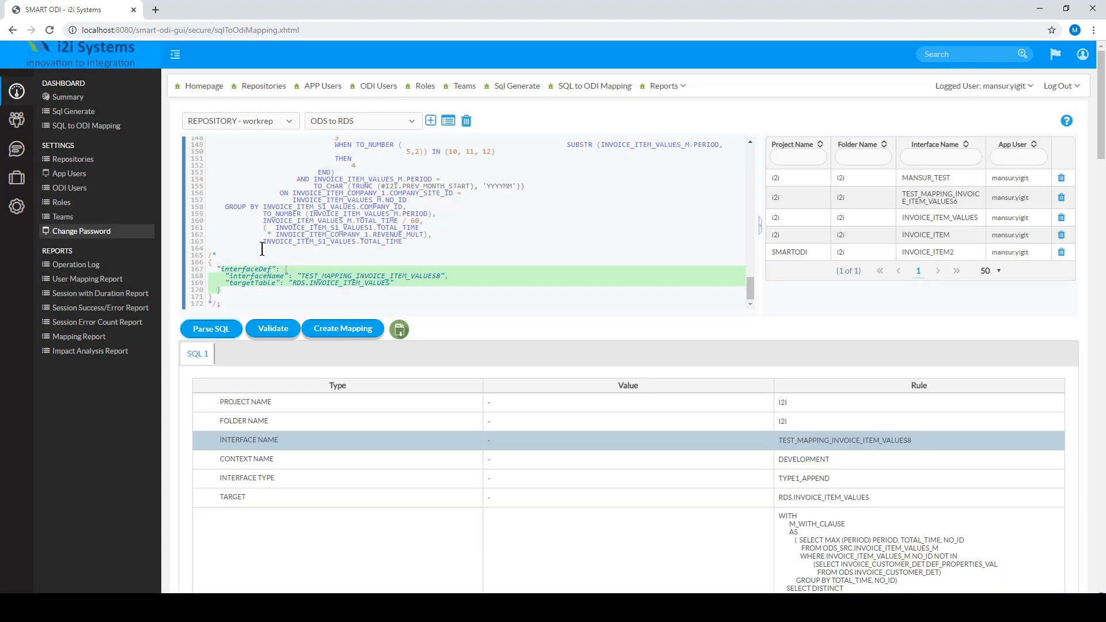
pyautogui.scroll(-20, 197, 444)
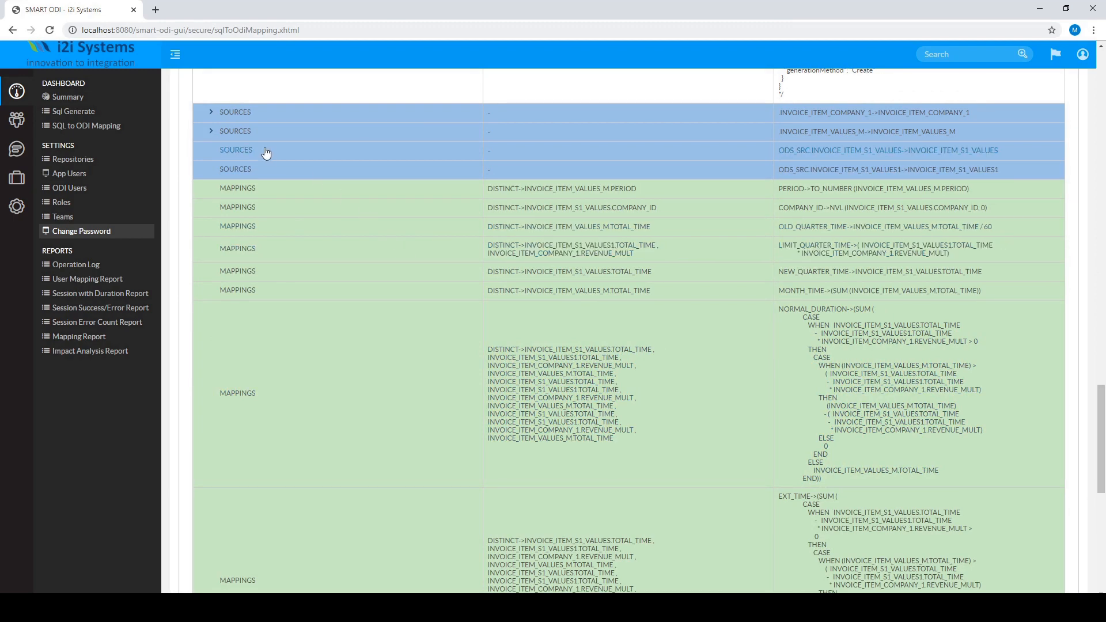
pyautogui.scroll(-2, 243, 469)
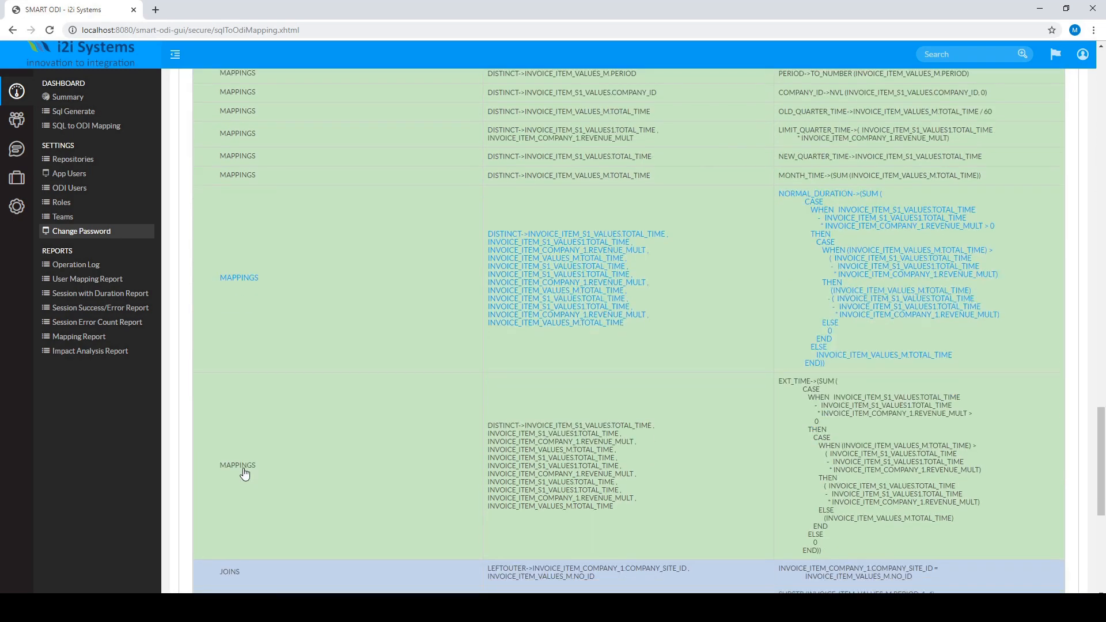
pyautogui.scroll(2, 245, 405)
pyautogui.scroll(2, 245, 407)
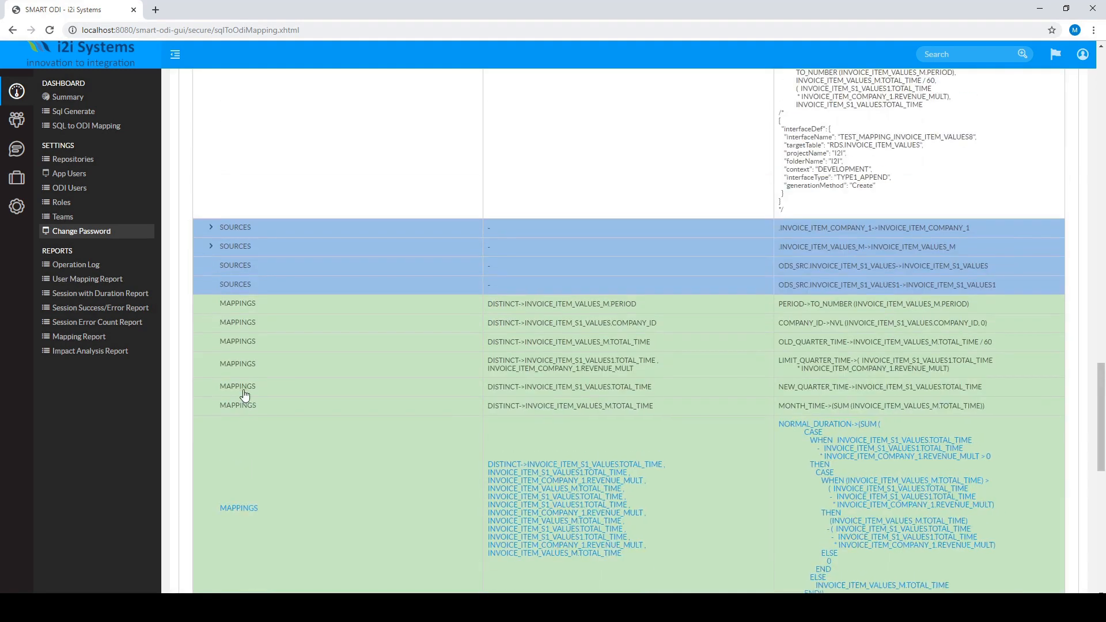
# - Expand the first SOURCES row, the child UNION row and the FILTERS_3 subquery filter details
pyautogui.click(211, 227)
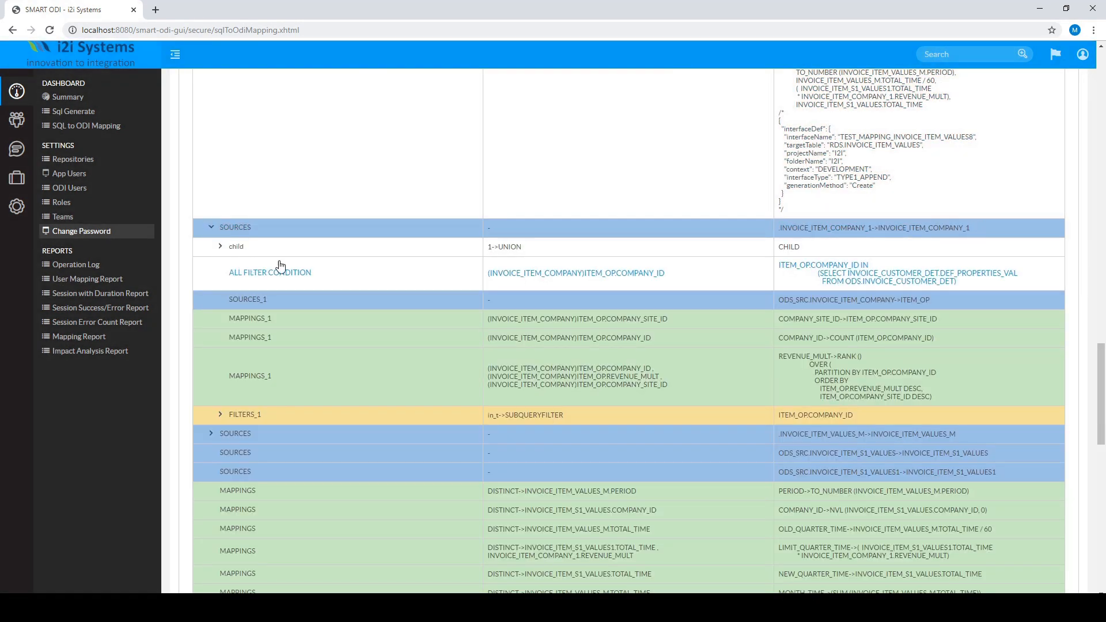
pyautogui.click(221, 247)
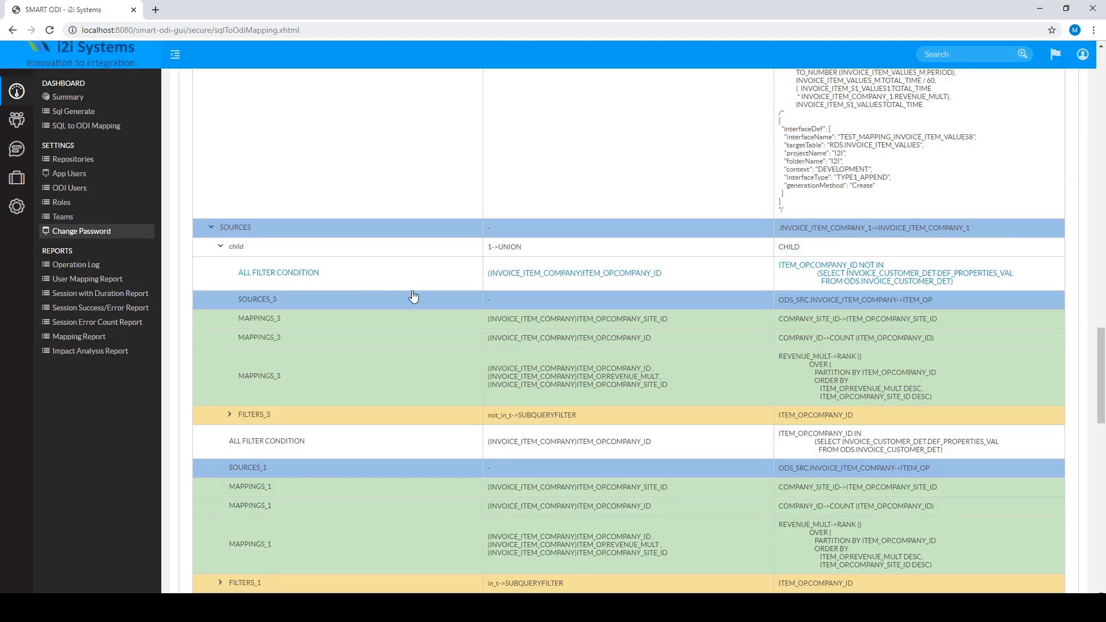
pyautogui.click(229, 416)
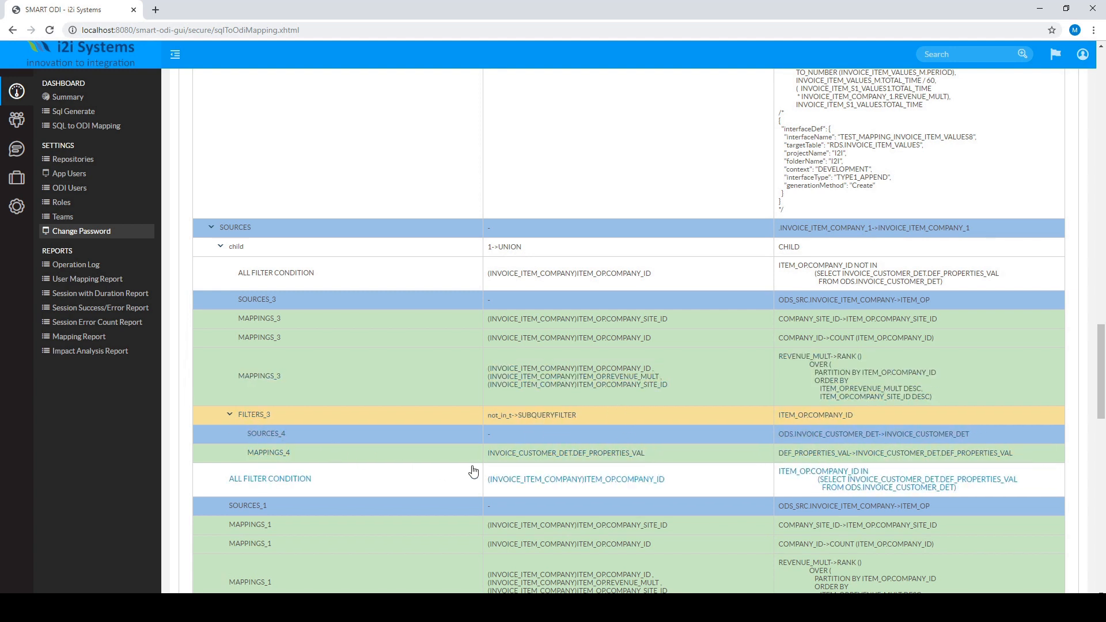
pyautogui.scroll(20, 456, 475)
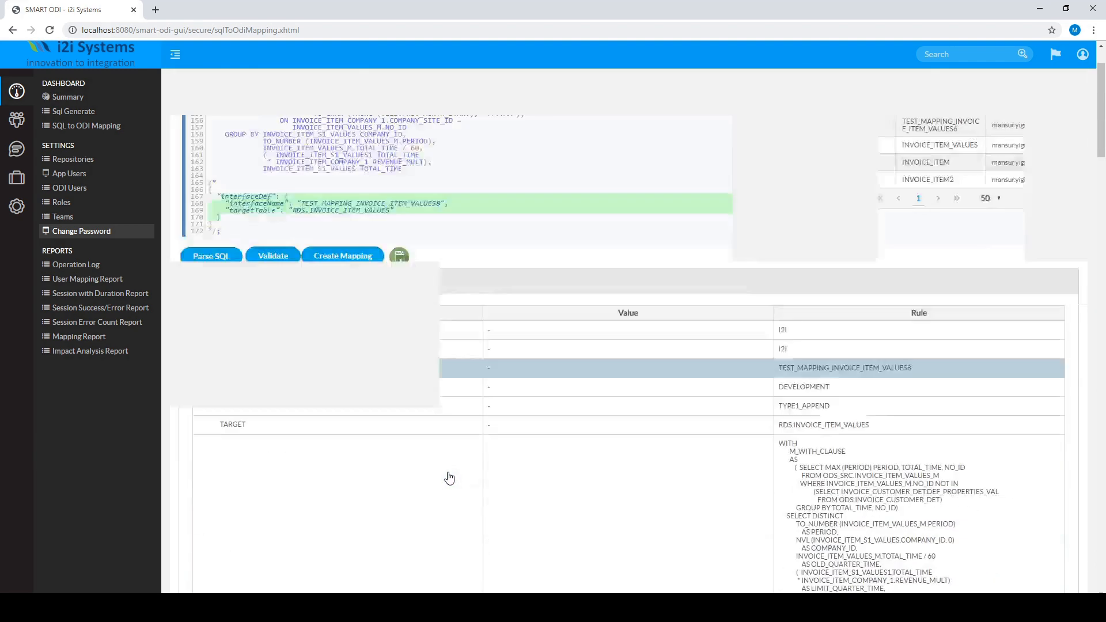
pyautogui.scroll(15, 363, 298)
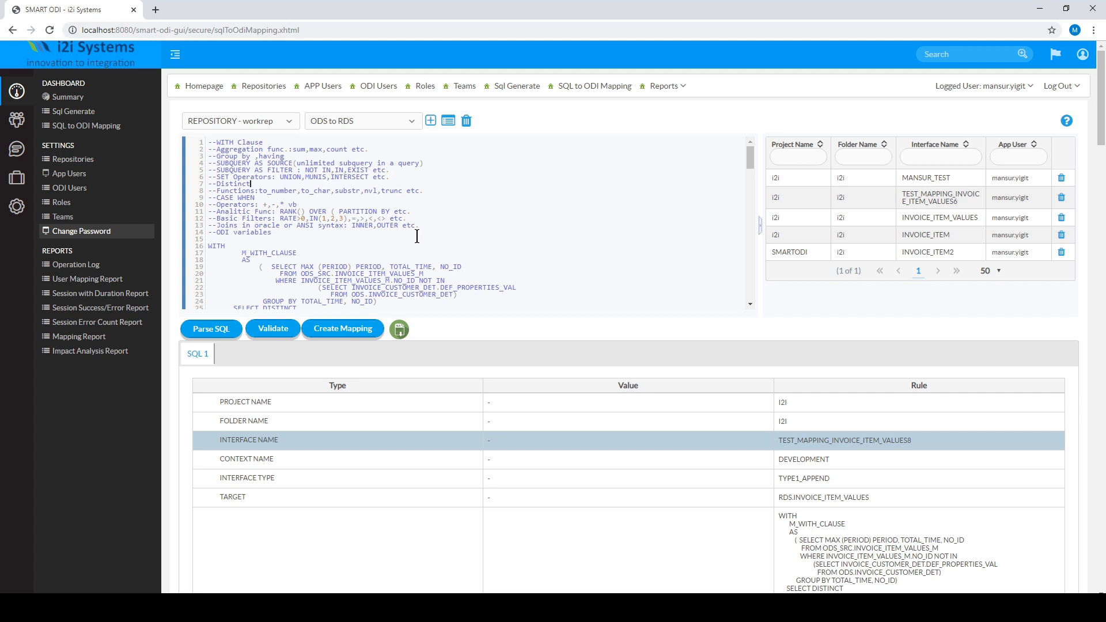
# - Validate the parsed SQL and confirm the project, folder, mapping, context and column checks are OK
pyautogui.click(290, 333)
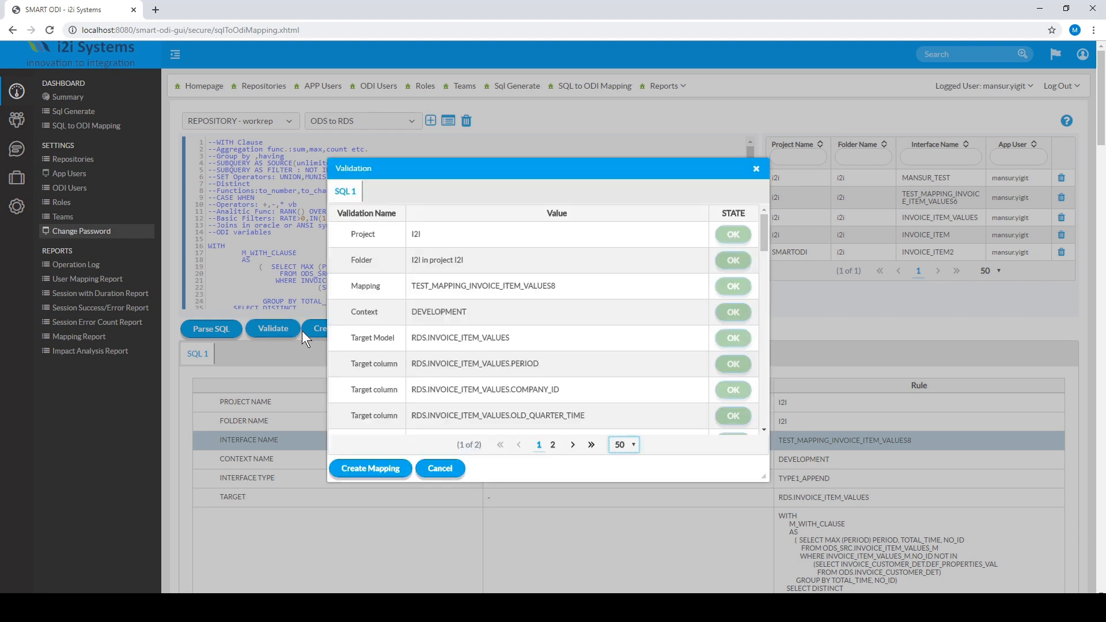
pyautogui.scroll(-6, 504, 316)
pyautogui.scroll(10, 504, 315)
pyautogui.scroll(-3, 382, 382)
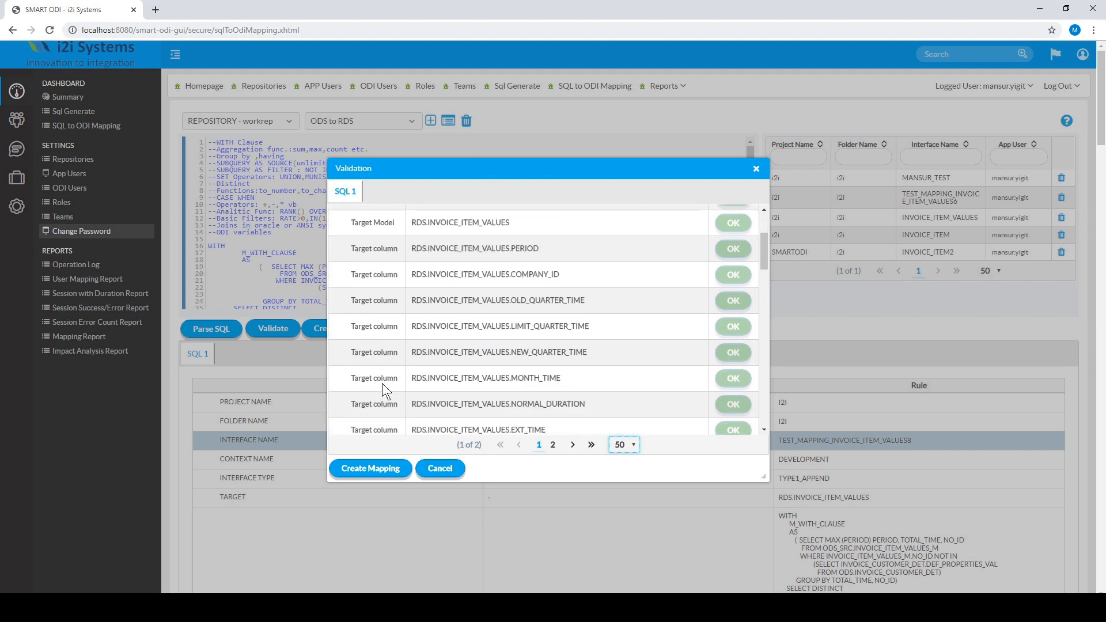
pyautogui.scroll(-5, 382, 382)
pyautogui.scroll(10, 382, 383)
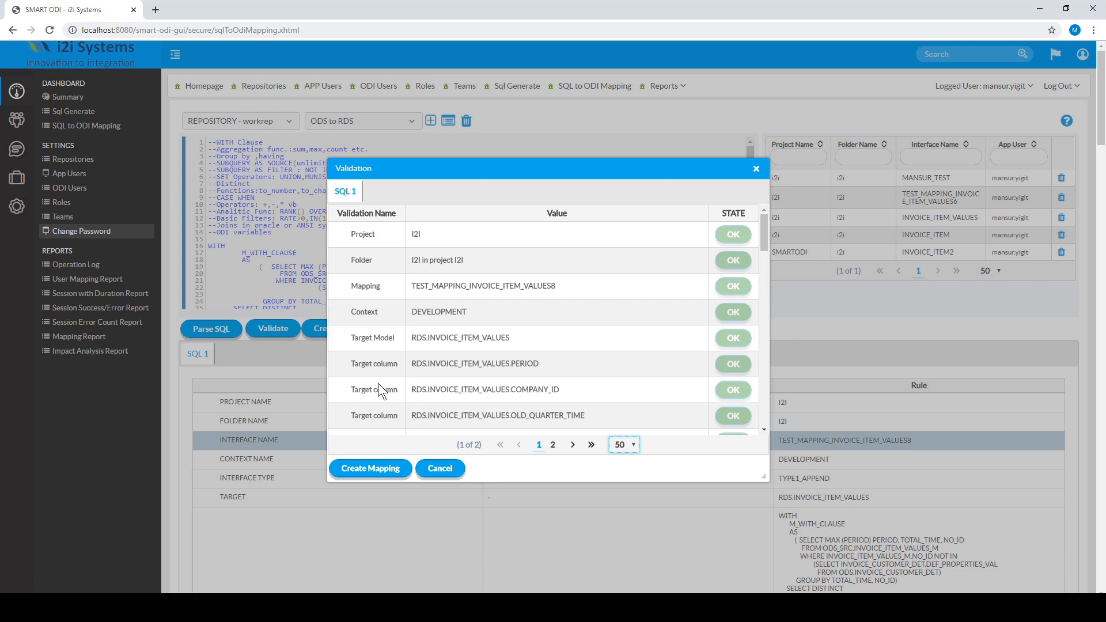
# - Create the ODI mapping, then trace PERIOD and COMPANY_SITE_ID and select its component groups
pyautogui.click(386, 471)
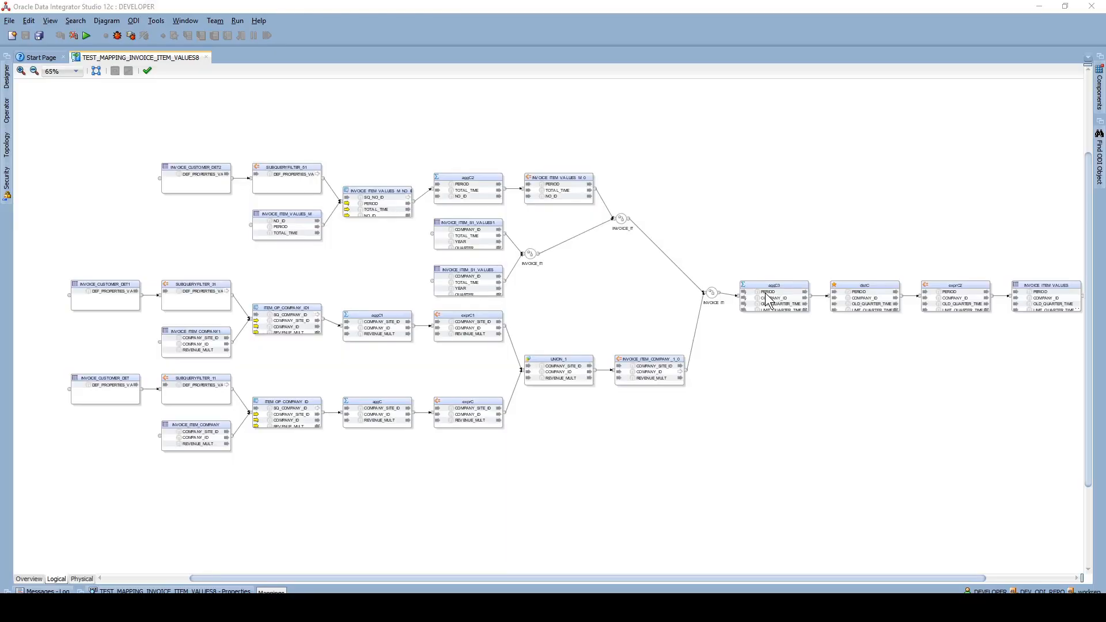
pyautogui.click(767, 292)
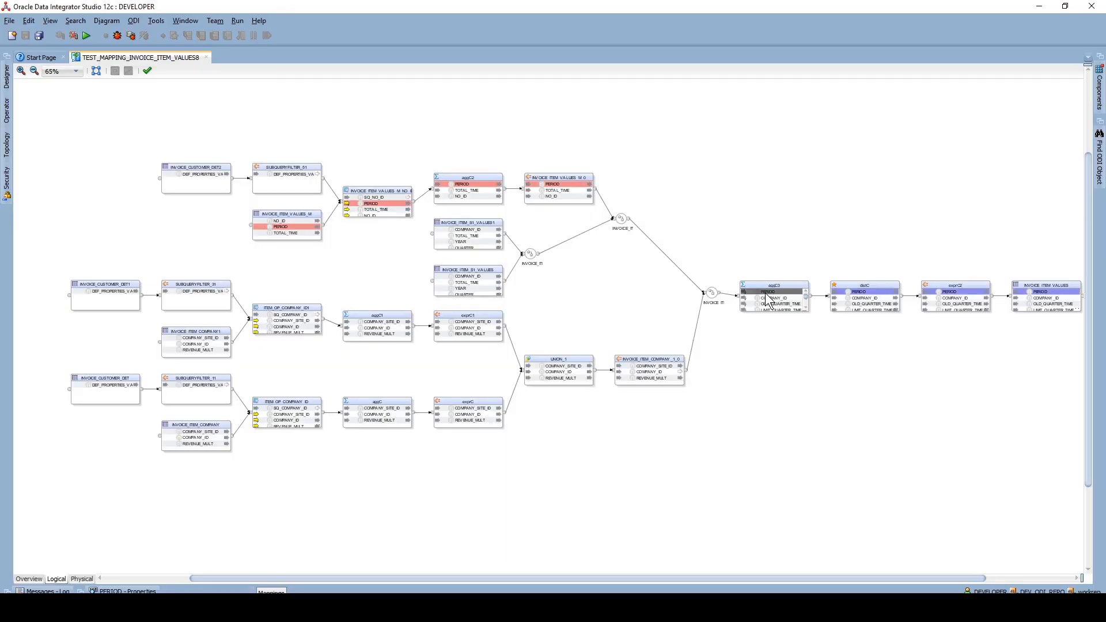
pyautogui.click(571, 366)
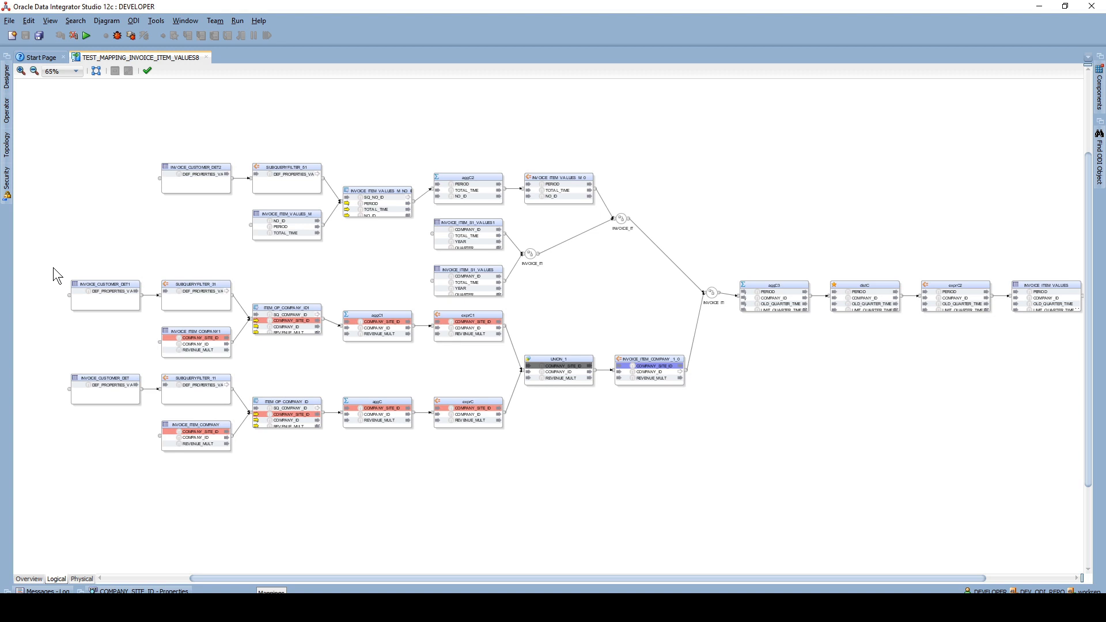
pyautogui.moveTo(53, 268); pyautogui.dragTo(255, 333)
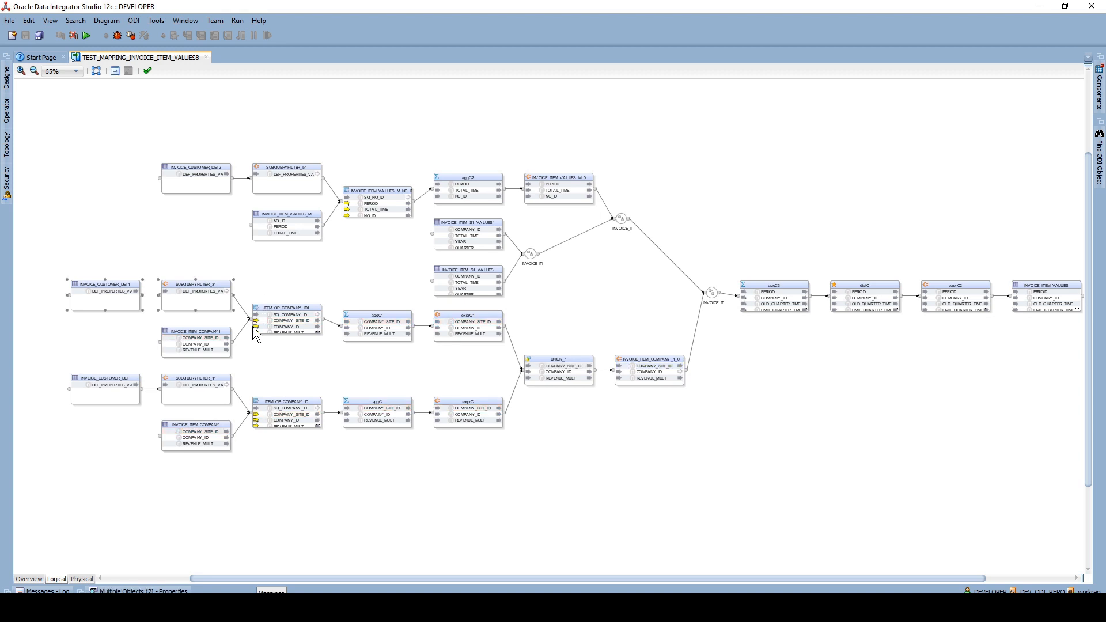
pyautogui.moveTo(53, 366); pyautogui.dragTo(525, 480)
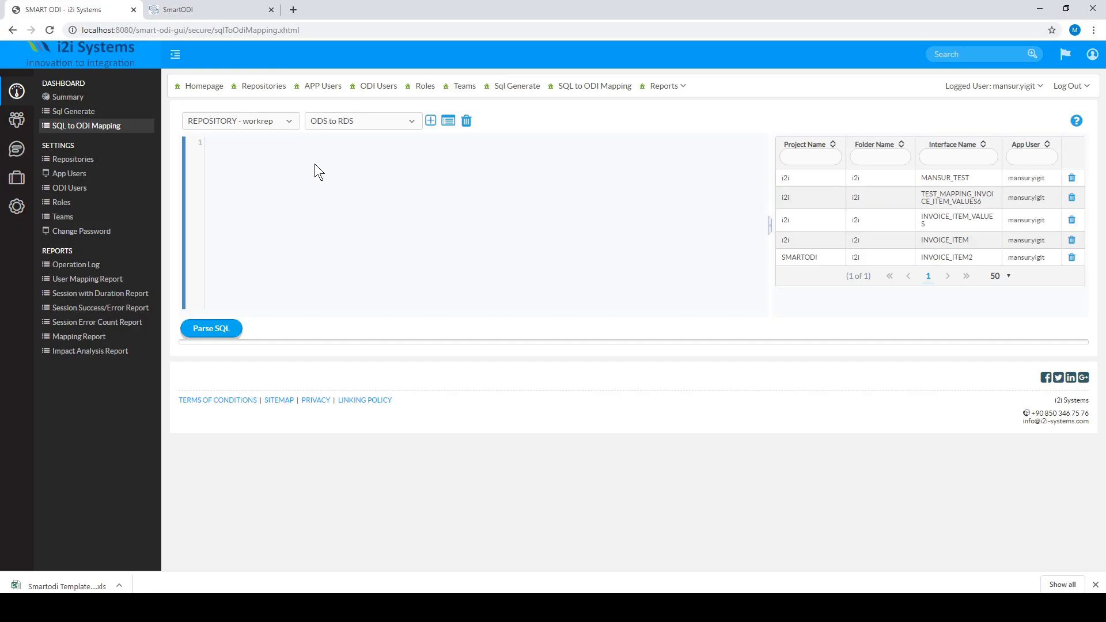
# - Paste the multi-query script and parse it, confirming SQL 1–8 report OK
pyautogui.hotkey('ctrl', 'v')
pyautogui.scroll(20, 314, 167)
pyautogui.scroll(20, 314, 168)
pyautogui.scroll(-20, 314, 168)
pyautogui.scroll(-20, 315, 168)
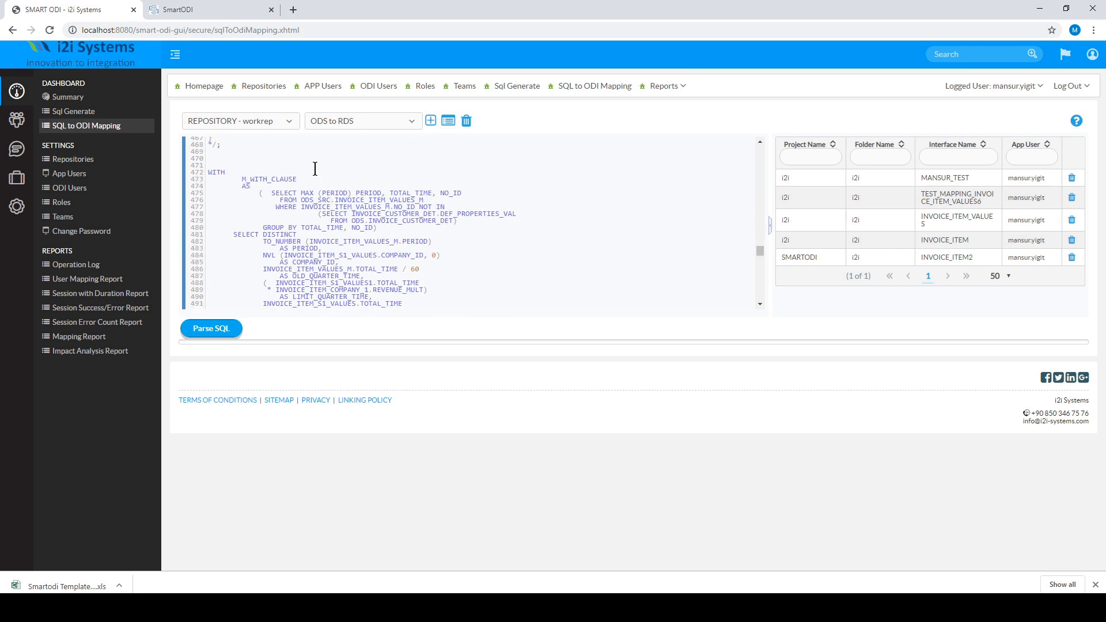
pyautogui.scroll(3, 315, 168)
pyautogui.click(214, 327)
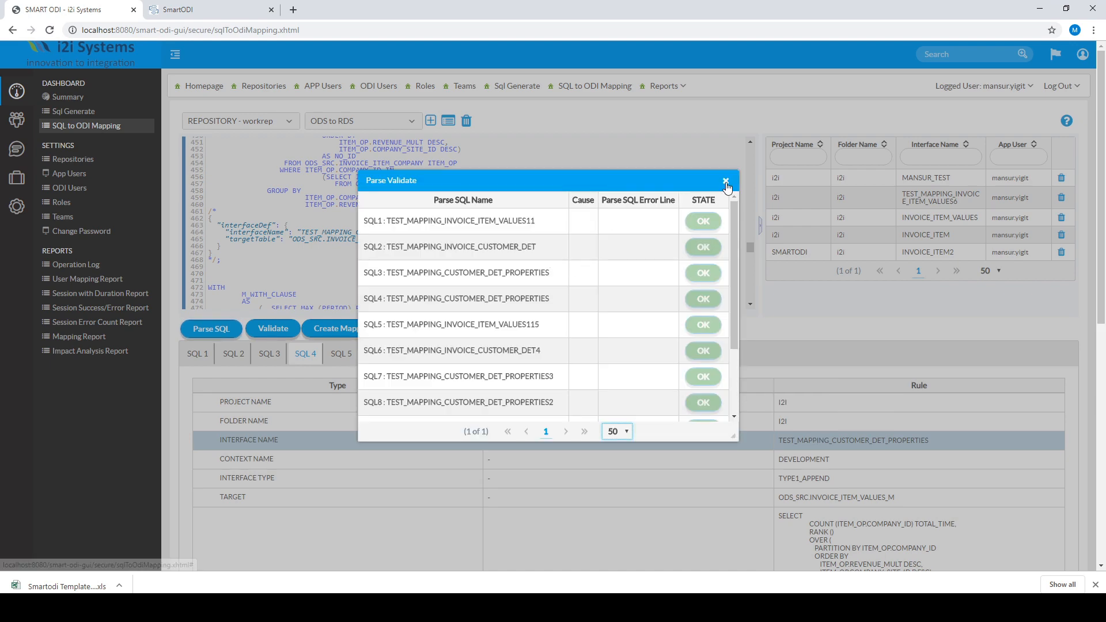
pyautogui.click(726, 182)
# - Review the parsed rules for SQL 6, 3 and 2, then validate all statements
pyautogui.click(376, 357)
pyautogui.click(258, 355)
pyautogui.click(230, 354)
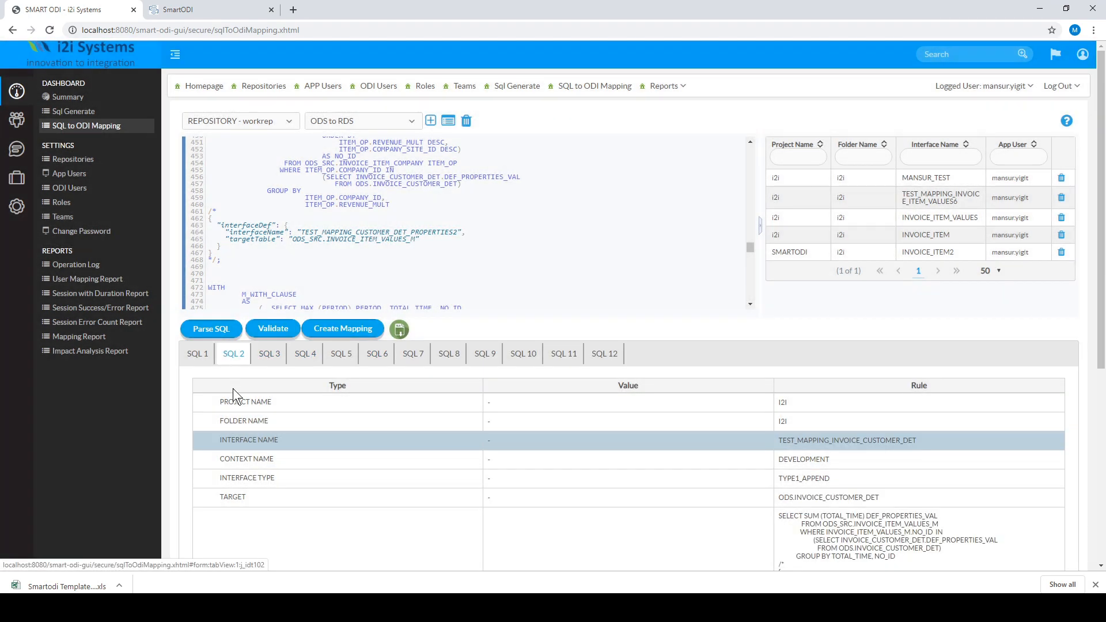
pyautogui.scroll(-8, 233, 390)
pyautogui.scroll(6, 234, 385)
pyautogui.click(269, 263)
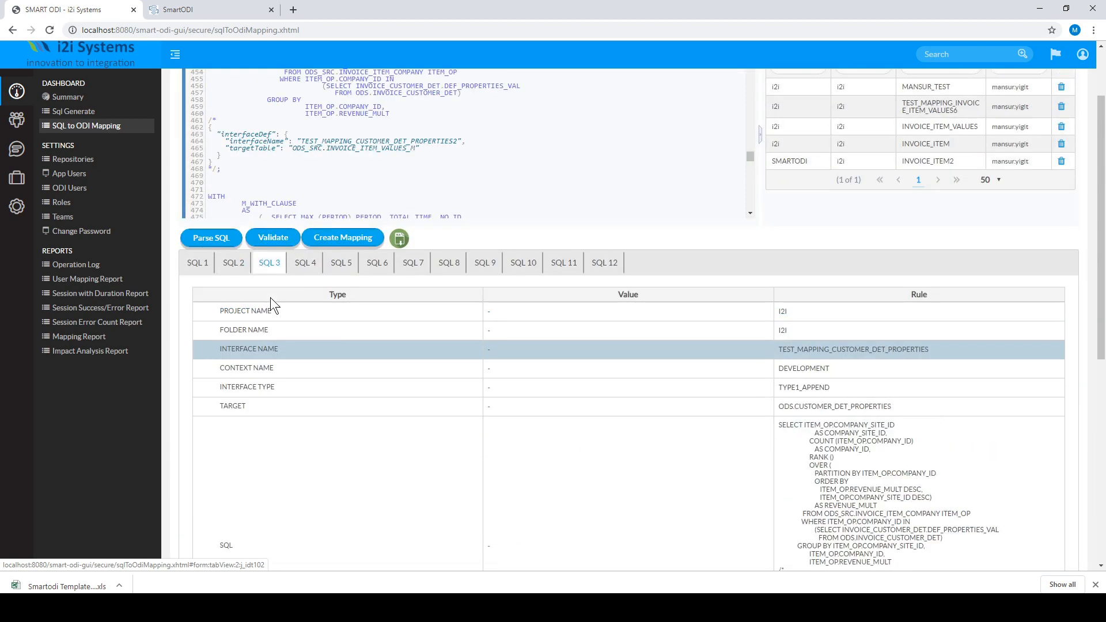
pyautogui.scroll(-8, 293, 348)
pyautogui.scroll(9, 294, 345)
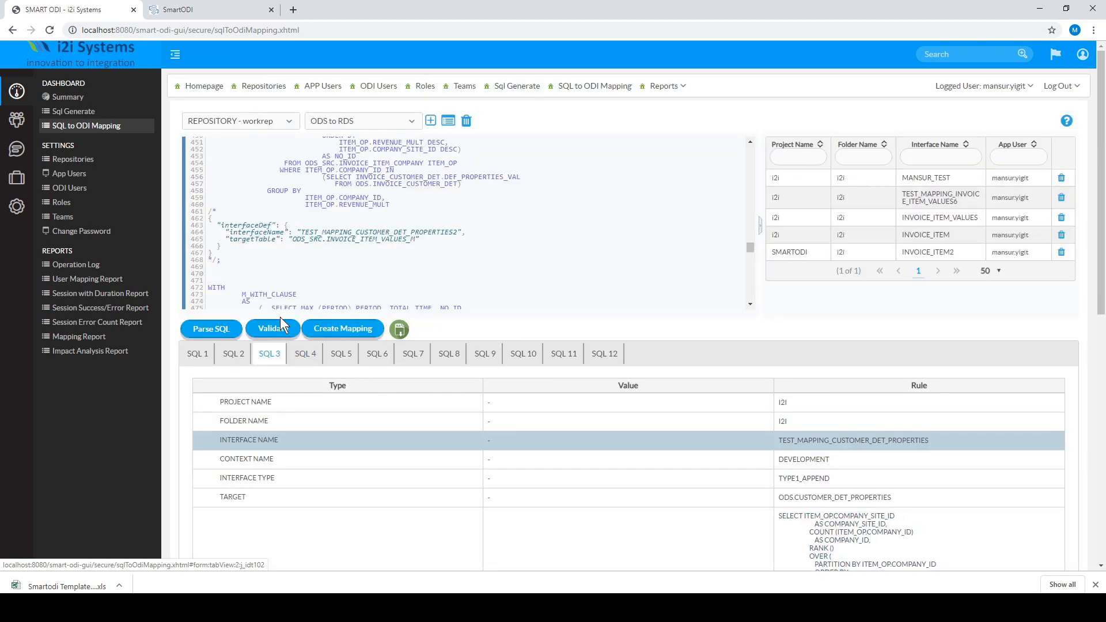
pyautogui.click(279, 327)
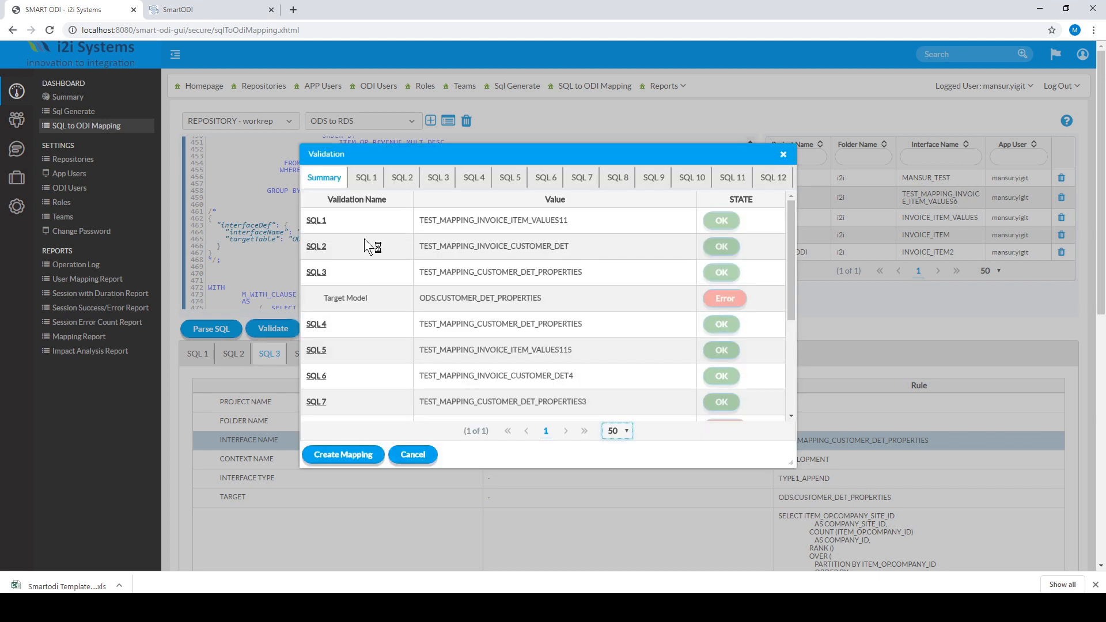
# - Check the SQL 2 and SQL 5 validation details, then move to the Sql Generate page
pyautogui.scroll(-5, 365, 237)
pyautogui.scroll(5, 369, 216)
pyautogui.click(395, 180)
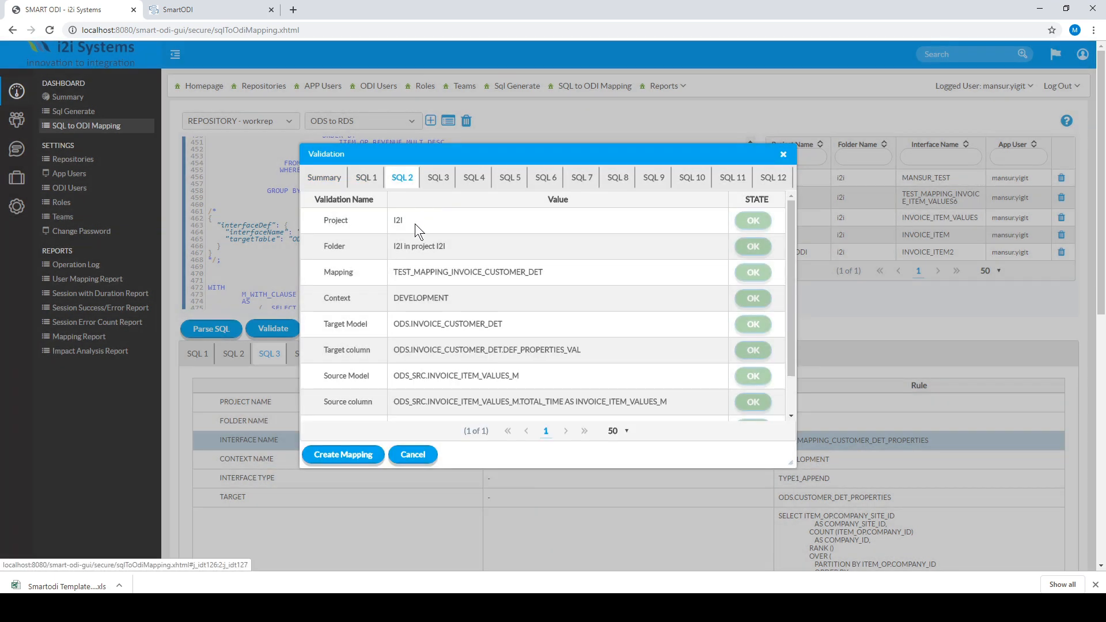
pyautogui.click(510, 179)
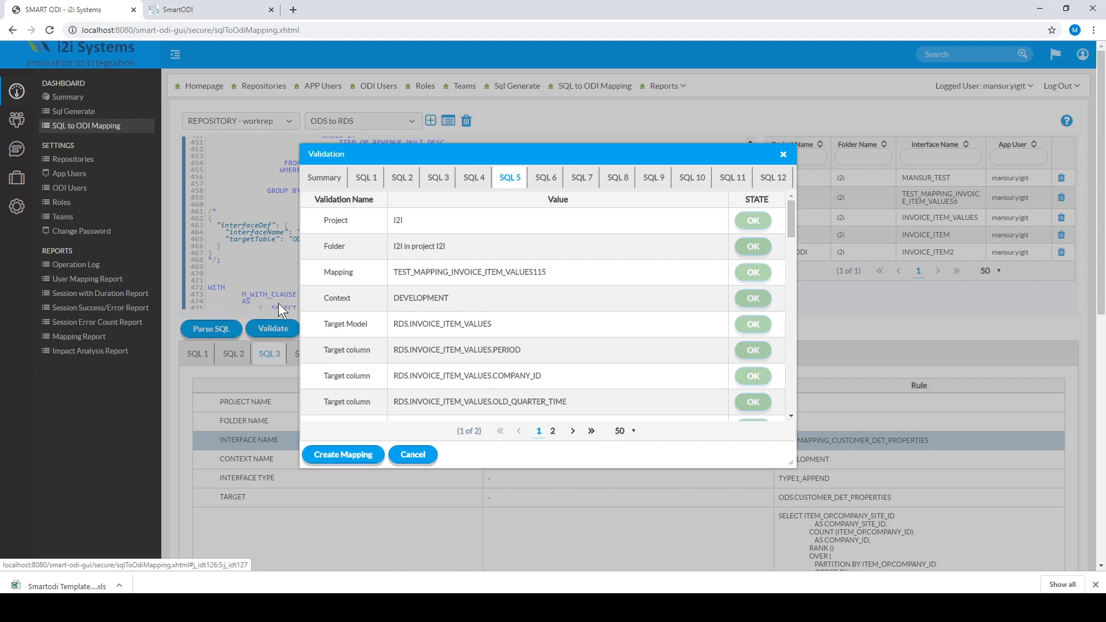
pyautogui.click(83, 109)
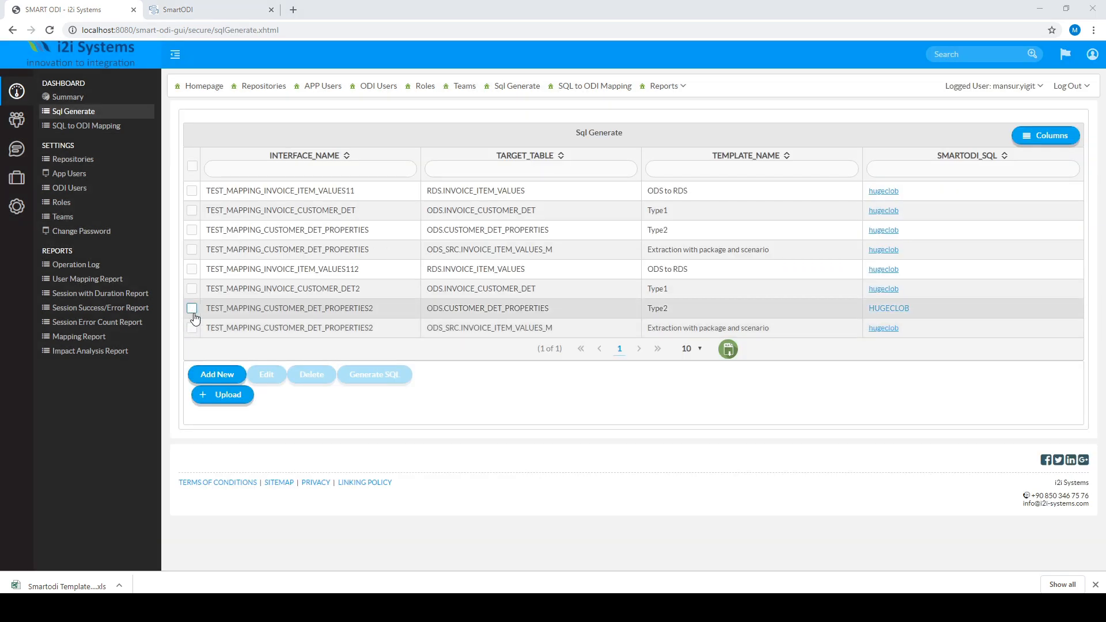
# - Resave the last TEST_MAPPING_CUSTOMER_DET_PROPERTIES2 entry with the Extraction with package and scenario template
pyautogui.click(192, 328)
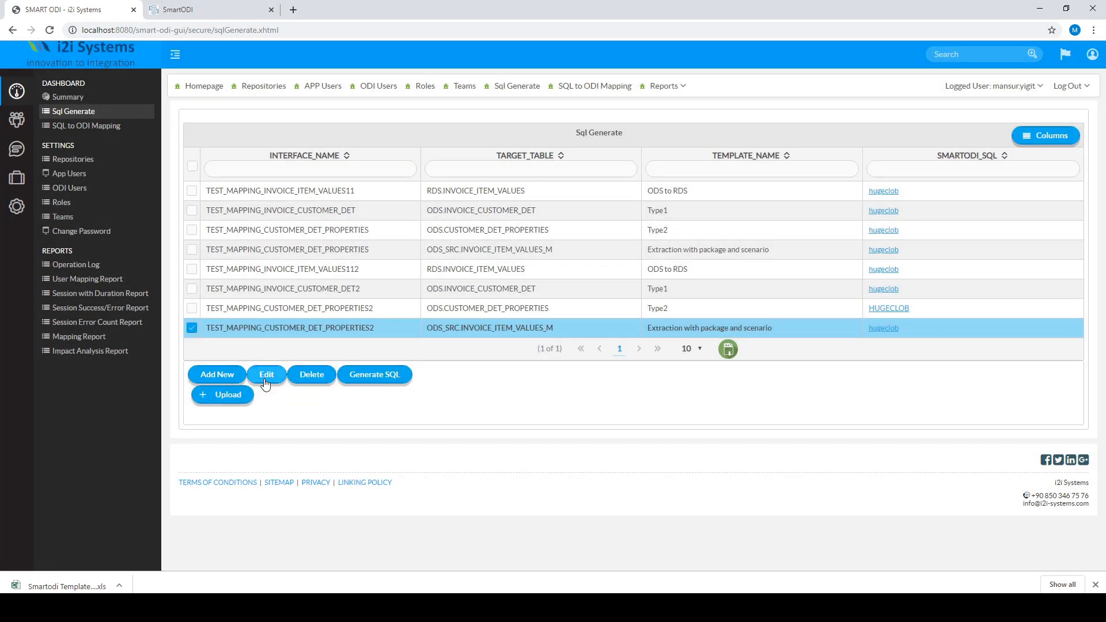
pyautogui.click(265, 375)
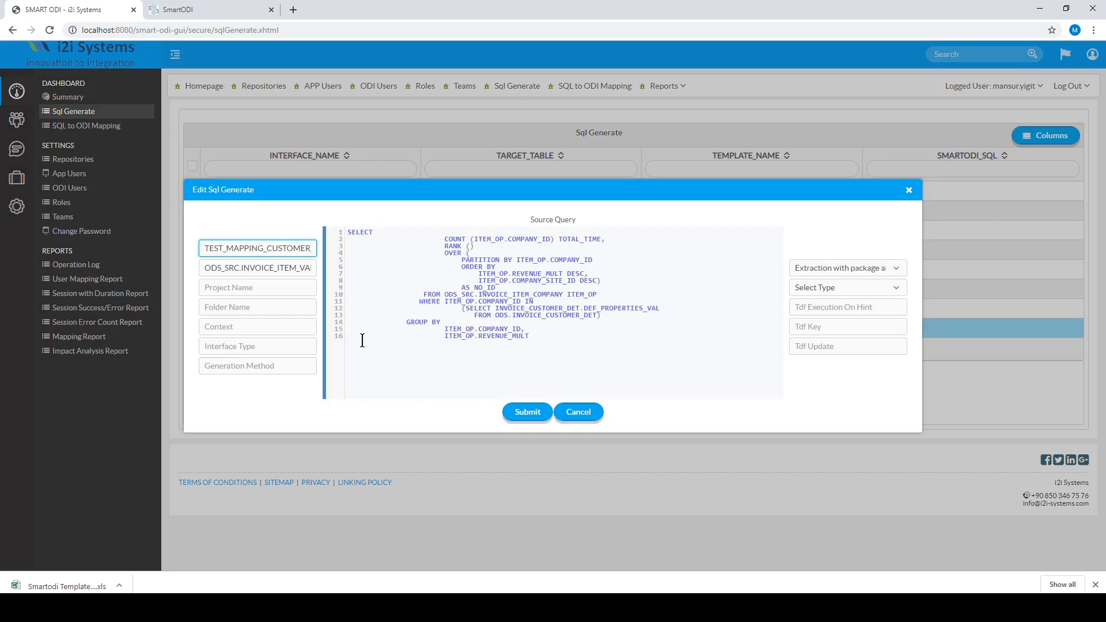
pyautogui.click(900, 272)
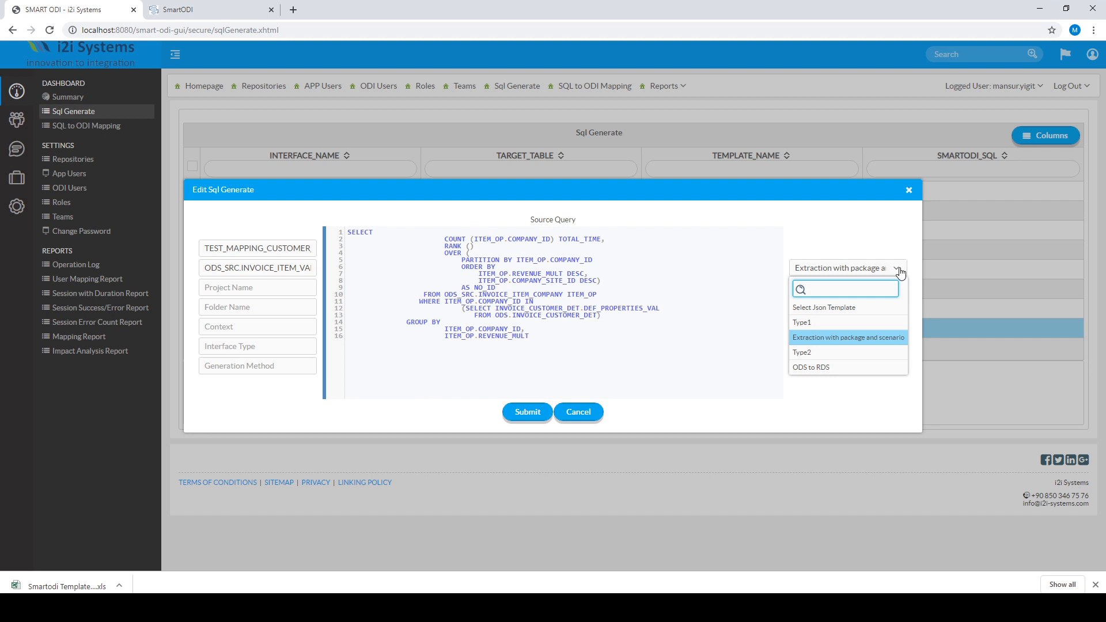
pyautogui.click(901, 272)
pyautogui.click(256, 252)
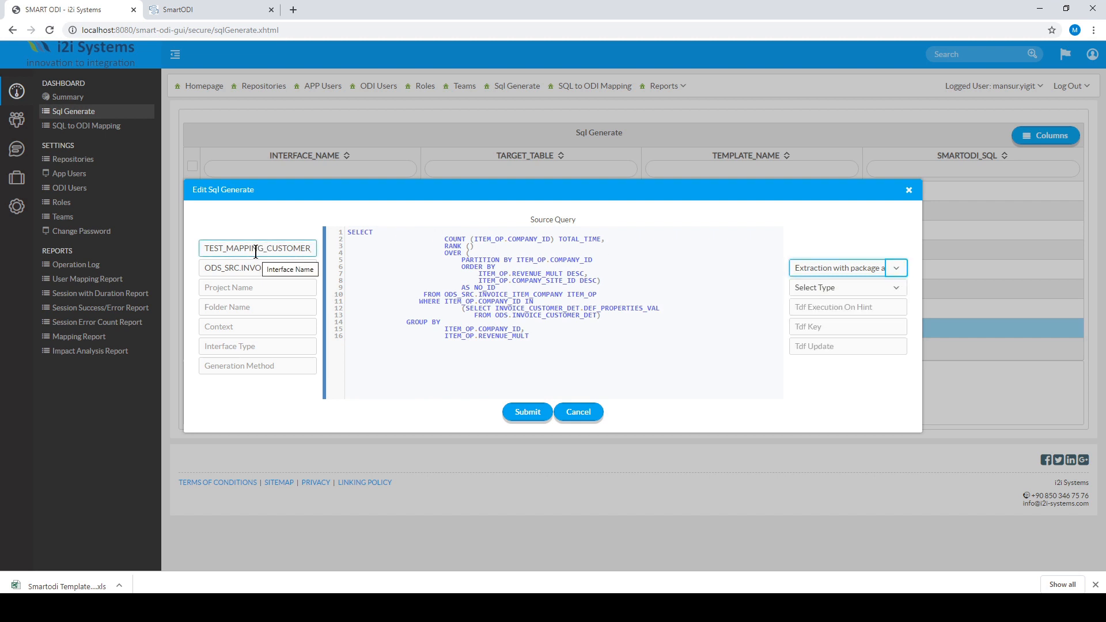
pyautogui.click(247, 266)
pyautogui.click(247, 287)
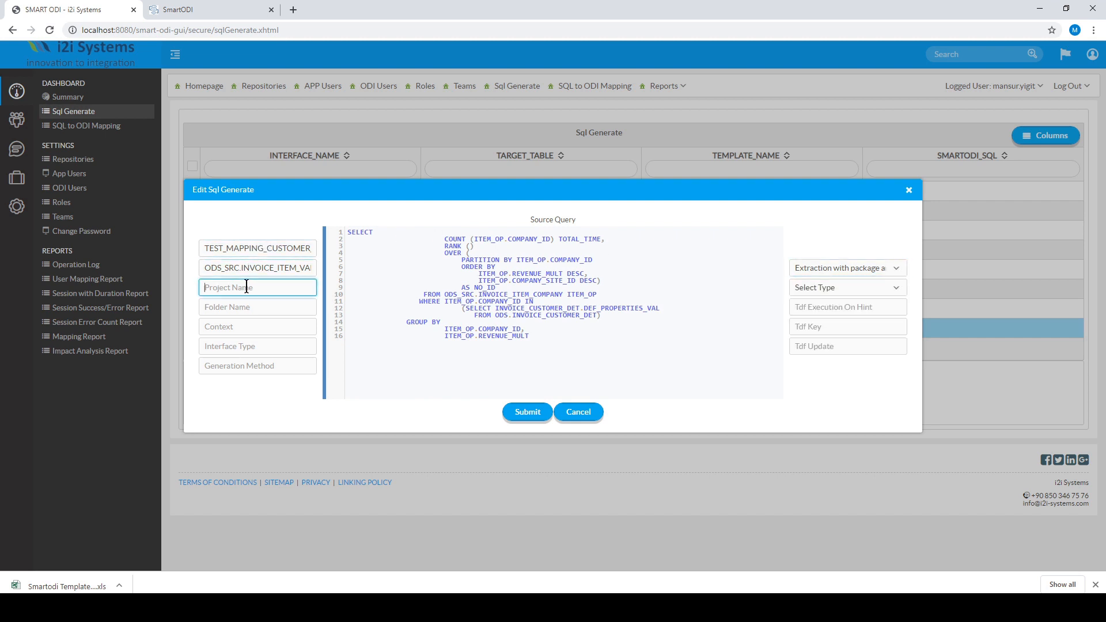
pyautogui.click(517, 408)
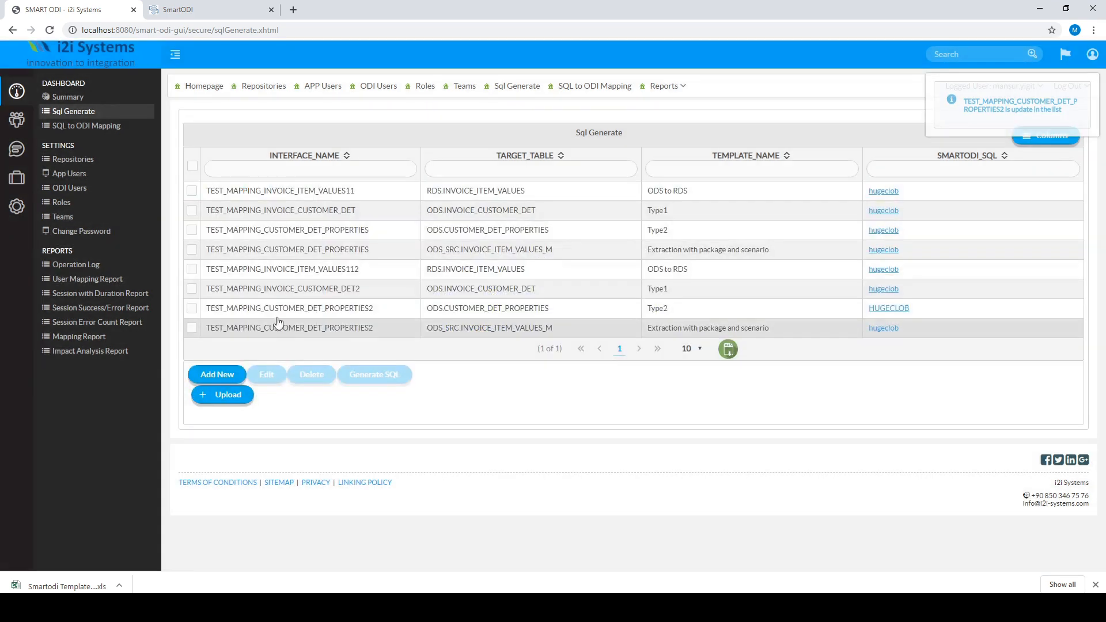
# - Export the PROPERTIES2 Type2, INVOICE_CUSTOMER_DET2 and INVOICE_ITEM_VALUES112 entries to a template spreadsheet
pyautogui.click(192, 308)
pyautogui.click(192, 289)
pyautogui.click(191, 269)
pyautogui.click(729, 349)
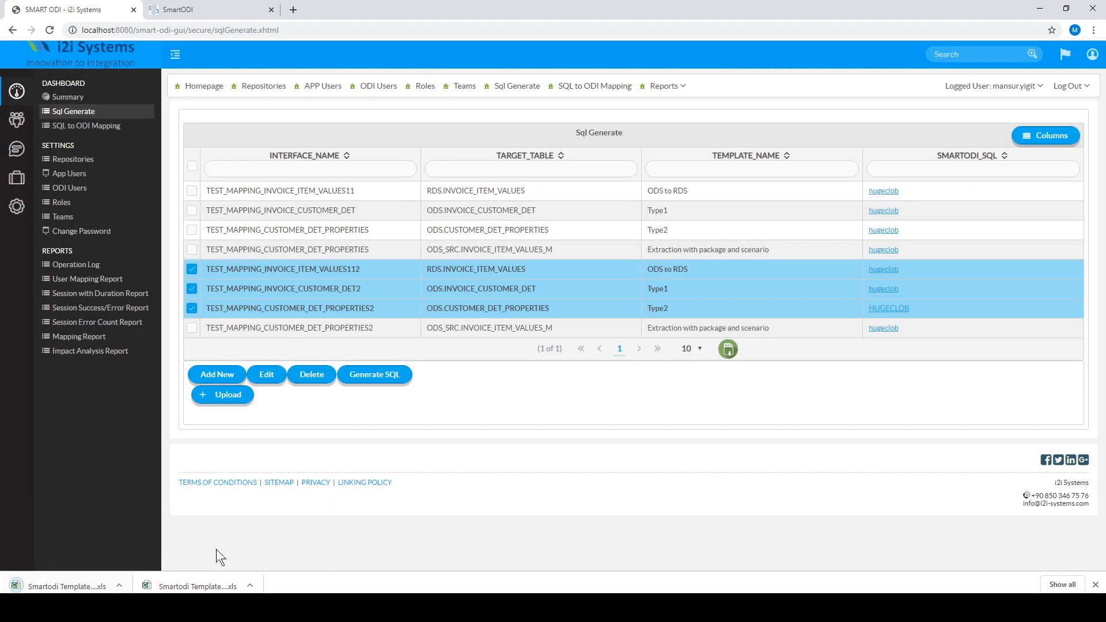
# - Upload Smartodi Template (16).xls to add its entries to the list
pyautogui.click(234, 394)
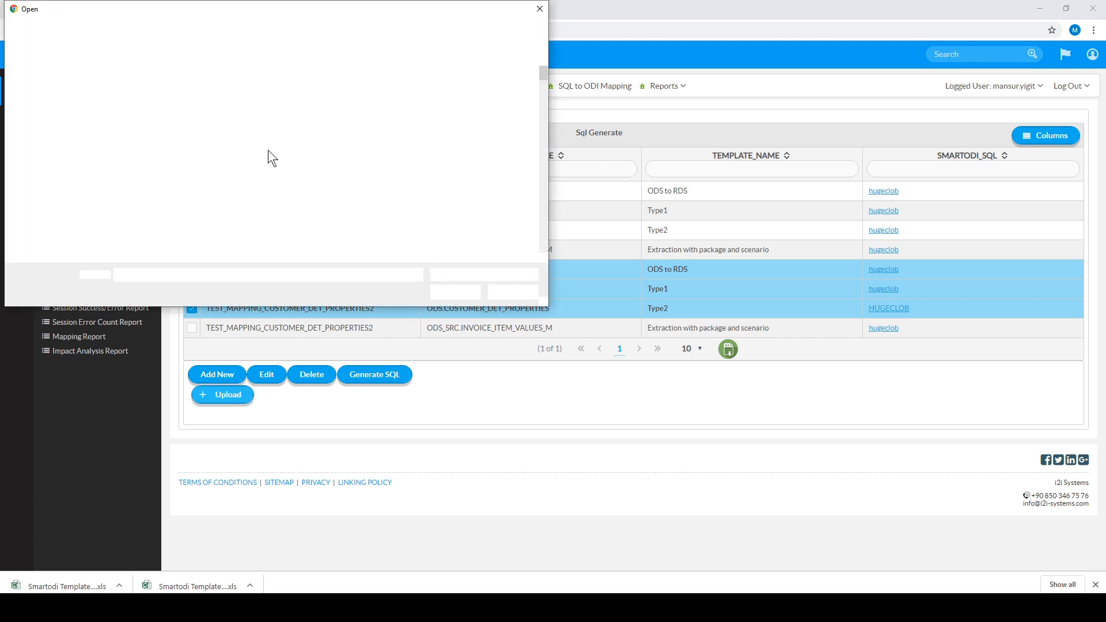
pyautogui.click(153, 81)
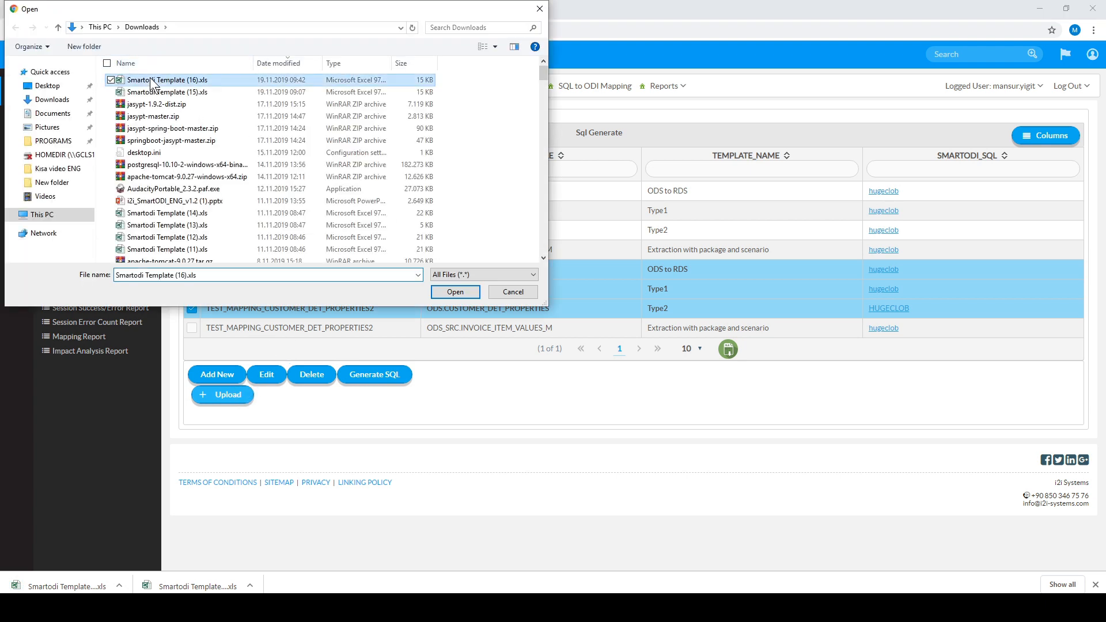
pyautogui.click(450, 296)
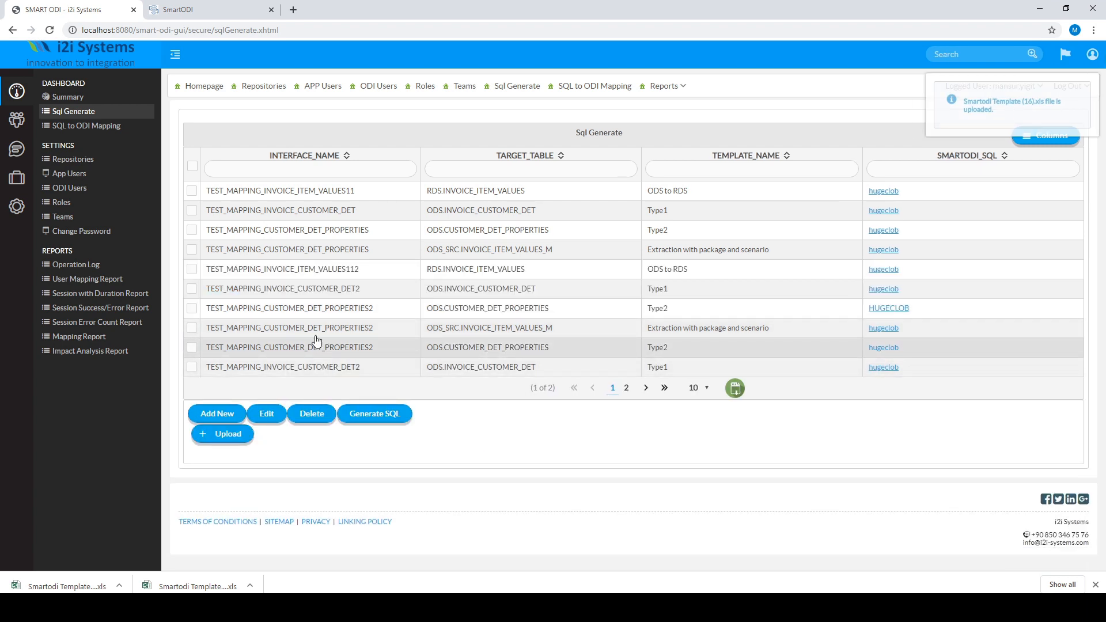
# - Generate SQL for the INVOICE_CUSTOMER_DET2, PROPERTIES2 Type2 and PROPERTIES2 extraction entries
pyautogui.click(192, 288)
pyautogui.click(192, 309)
pyautogui.click(192, 326)
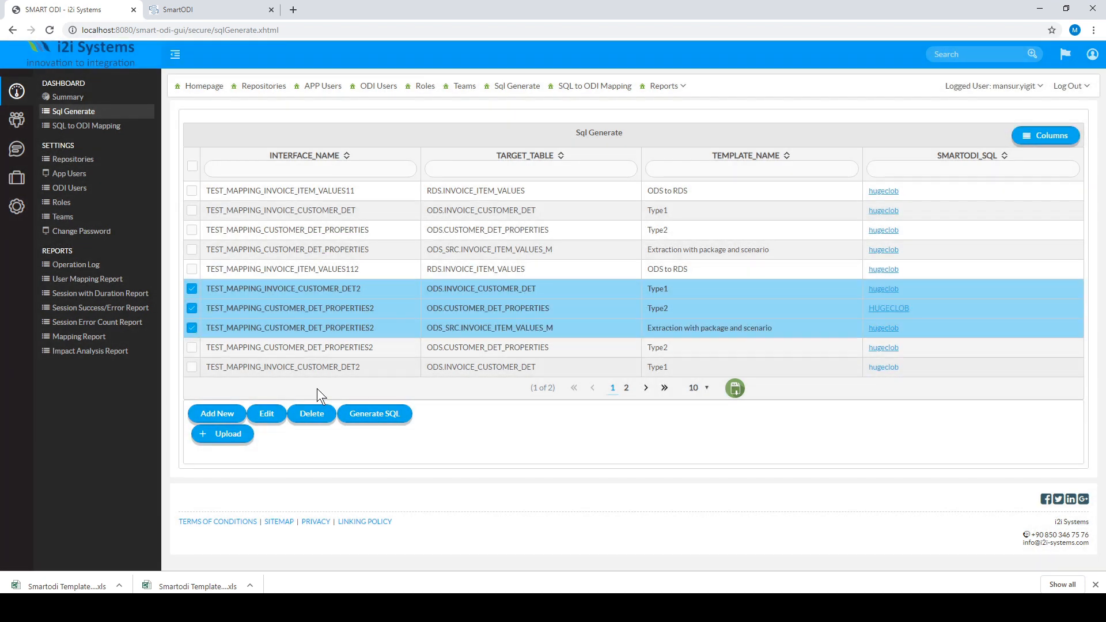
pyautogui.click(395, 420)
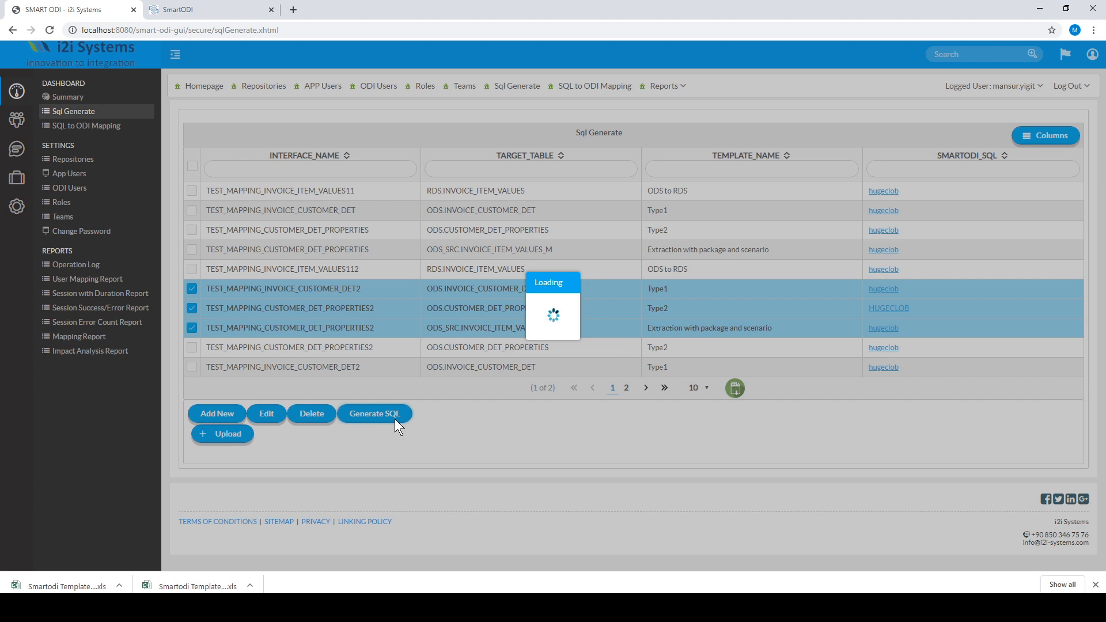